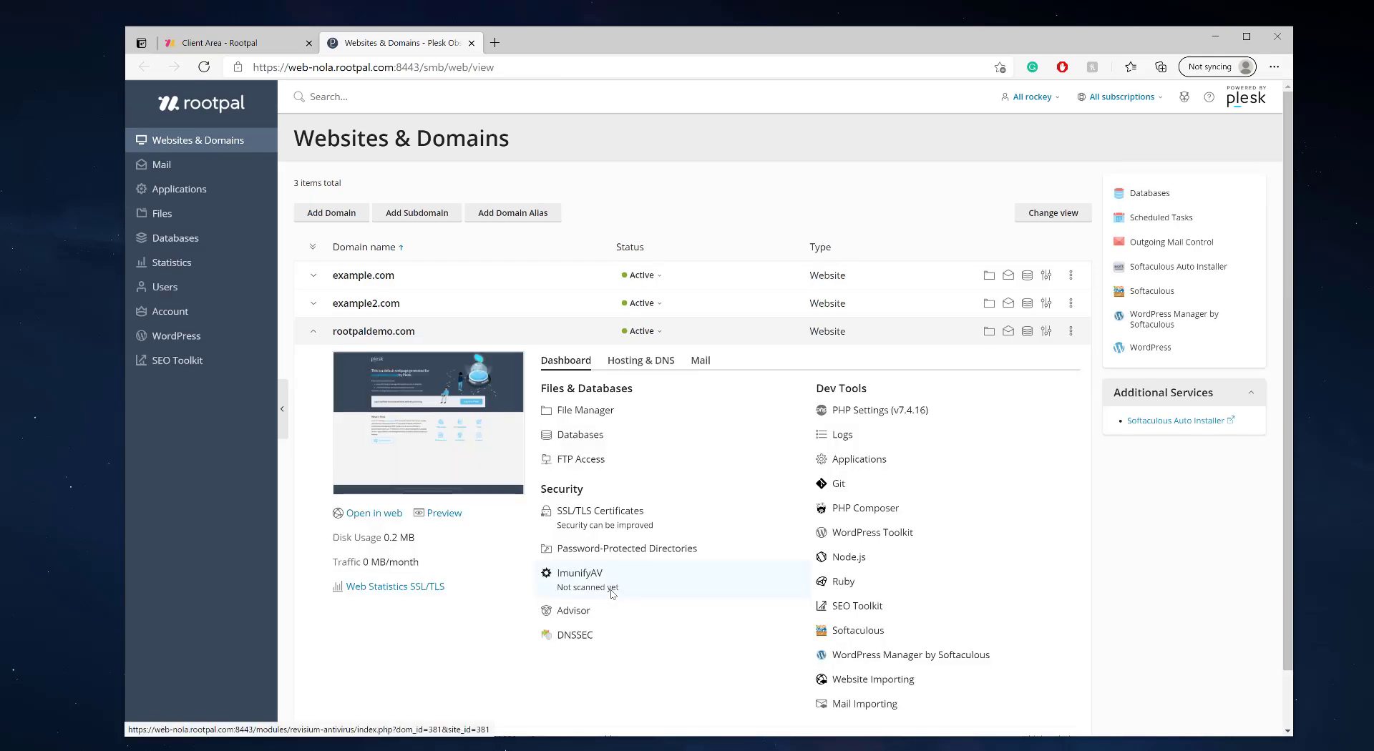
# - Open WordPress Toolkit to list the rootpaldemo.com and example.com installations
pyautogui.click(192, 337)
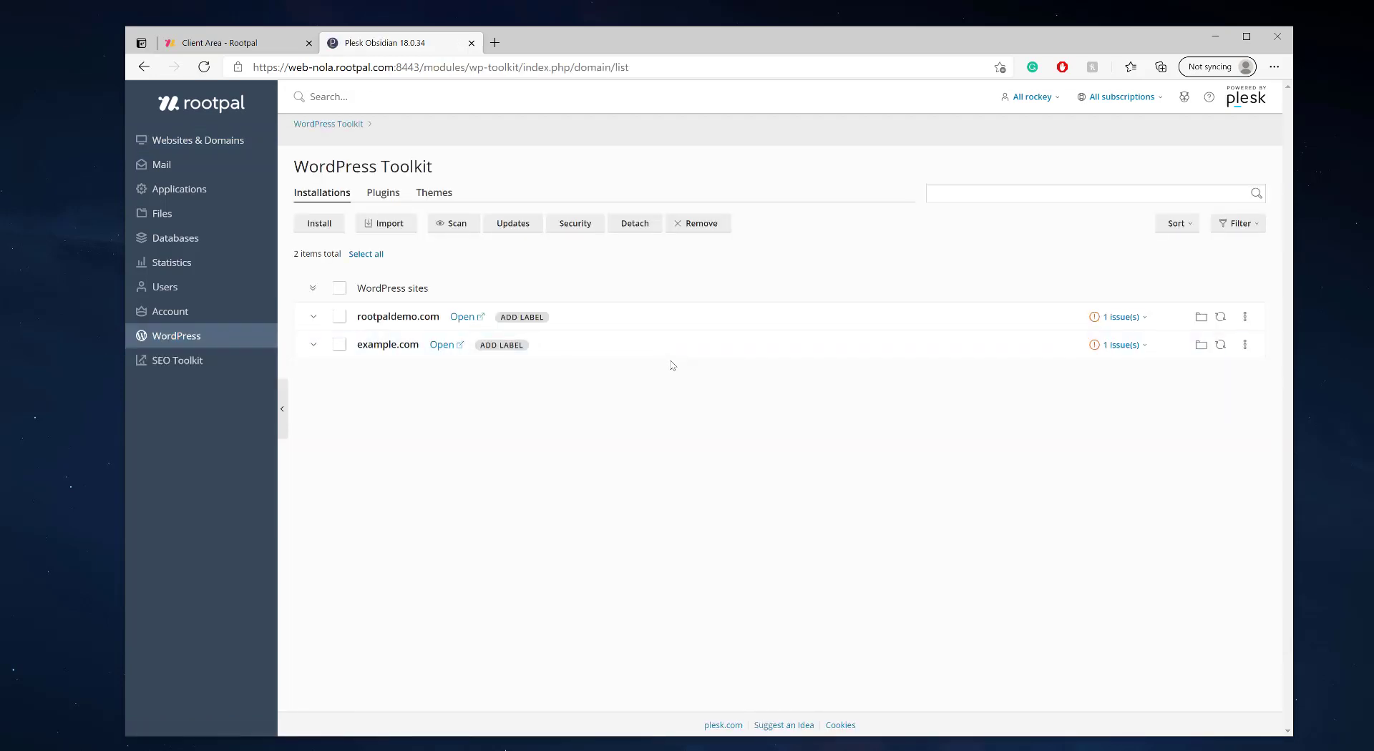
# - Open the installable themes catalogue from rootpaldemo.com's Themes tab
pyautogui.click(611, 317)
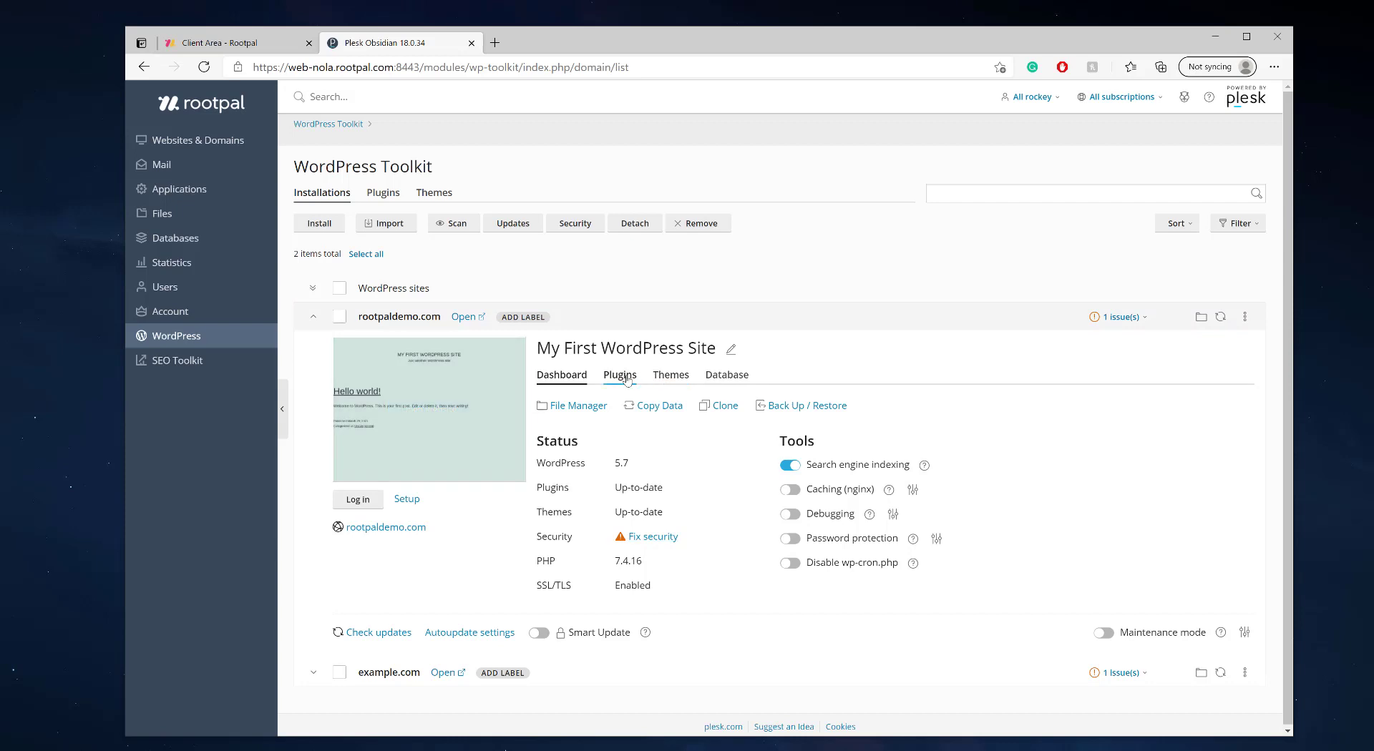
pyautogui.click(671, 377)
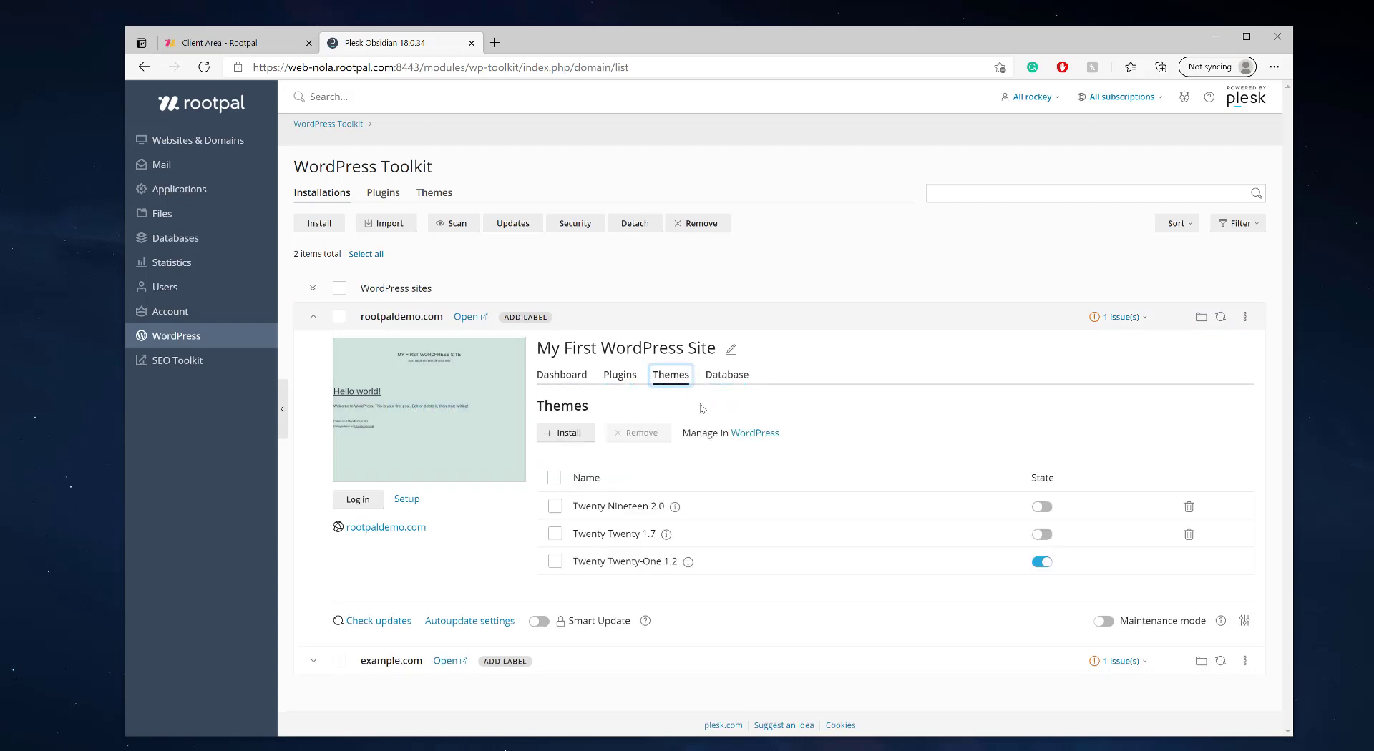
pyautogui.click(566, 435)
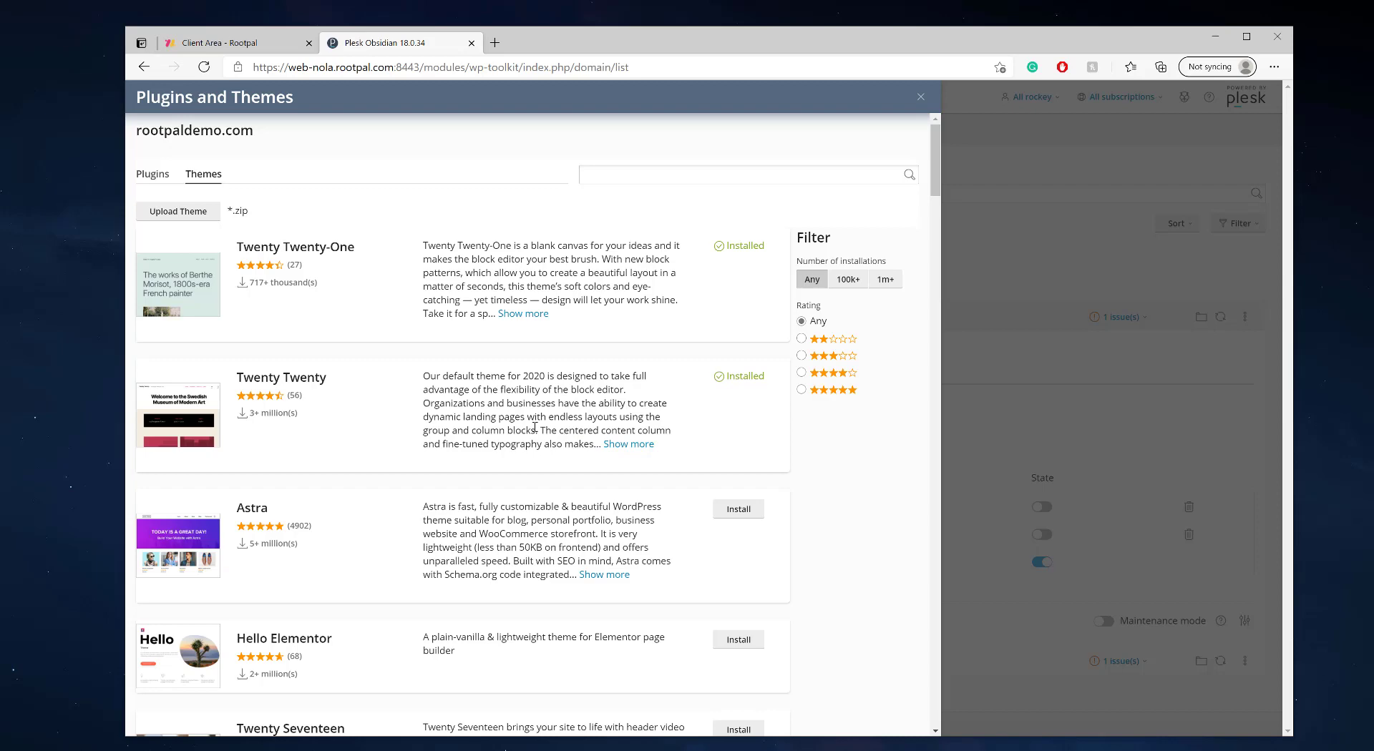
# - Scroll through the theme catalogue to locate the Zakra theme
pyautogui.scroll(-20, 535, 427)
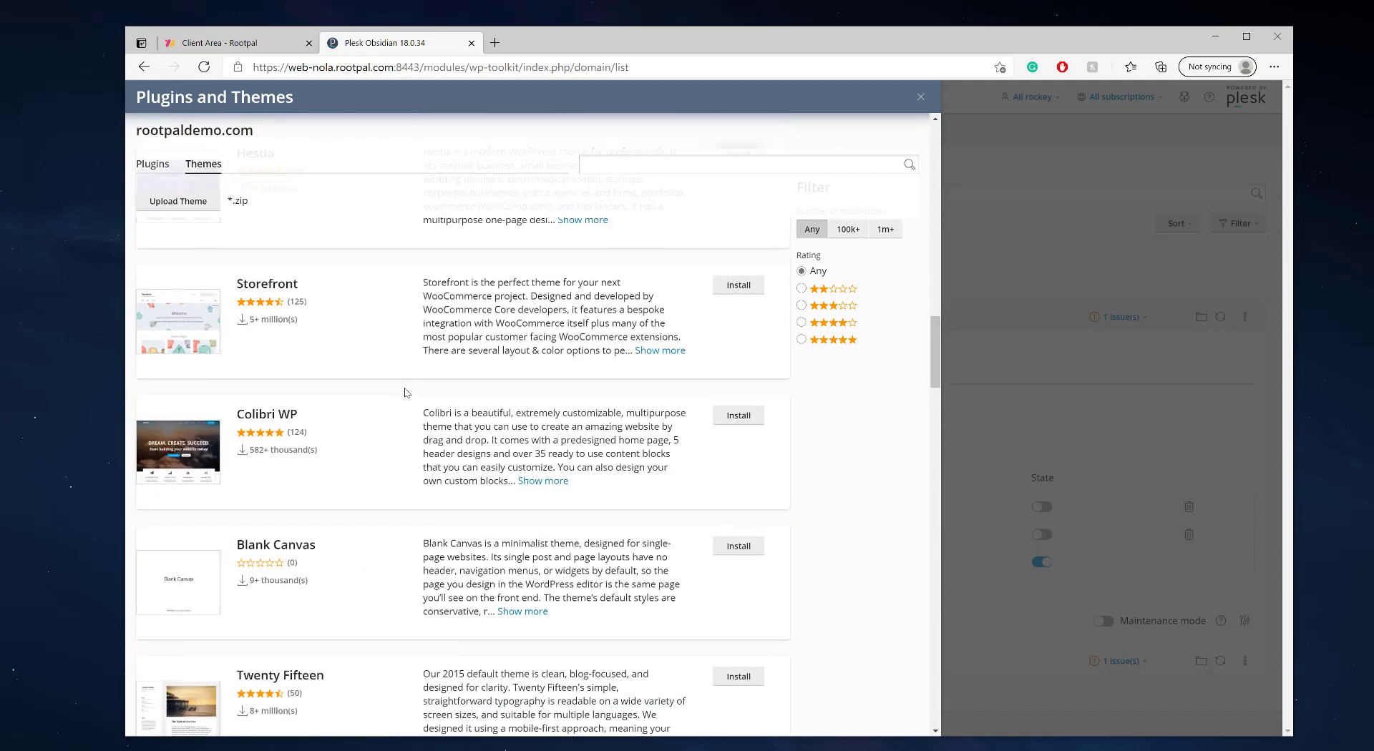
pyautogui.scroll(-20, 406, 392)
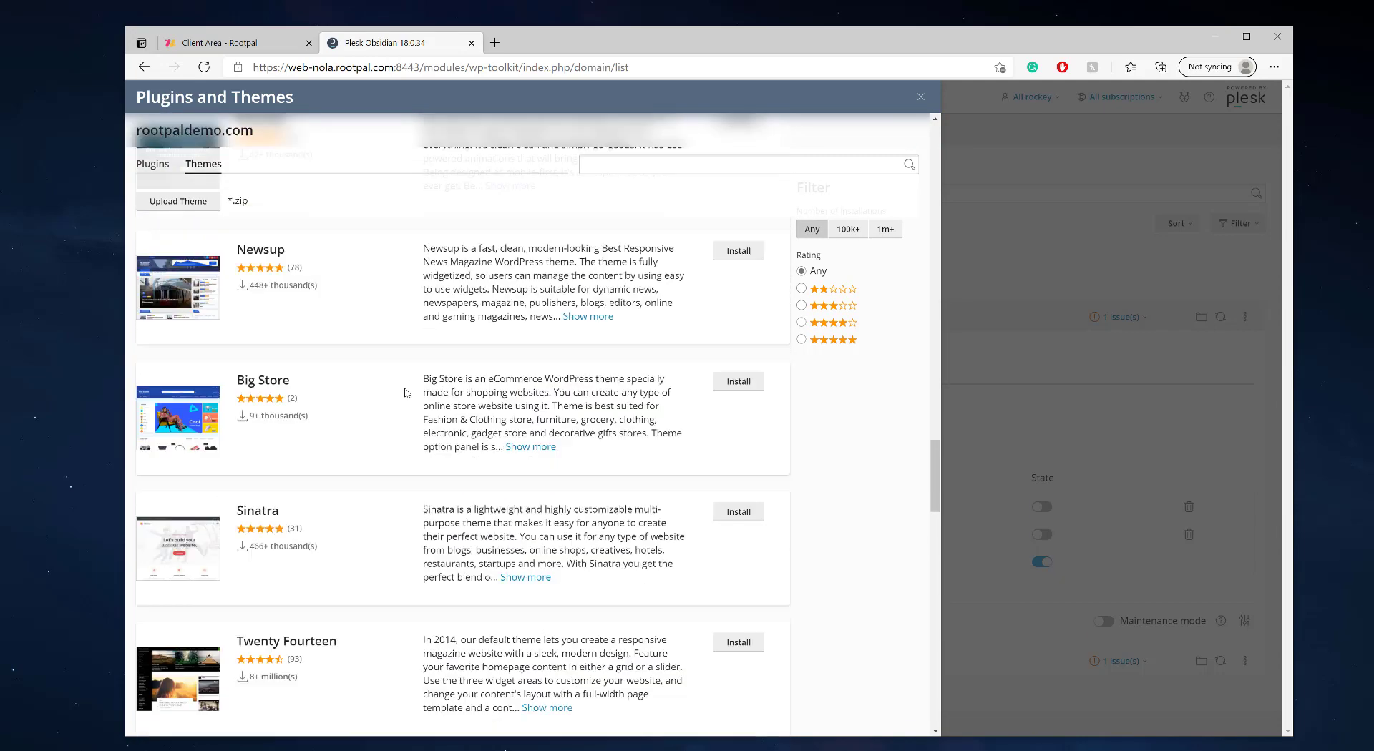
pyautogui.scroll(5, 407, 392)
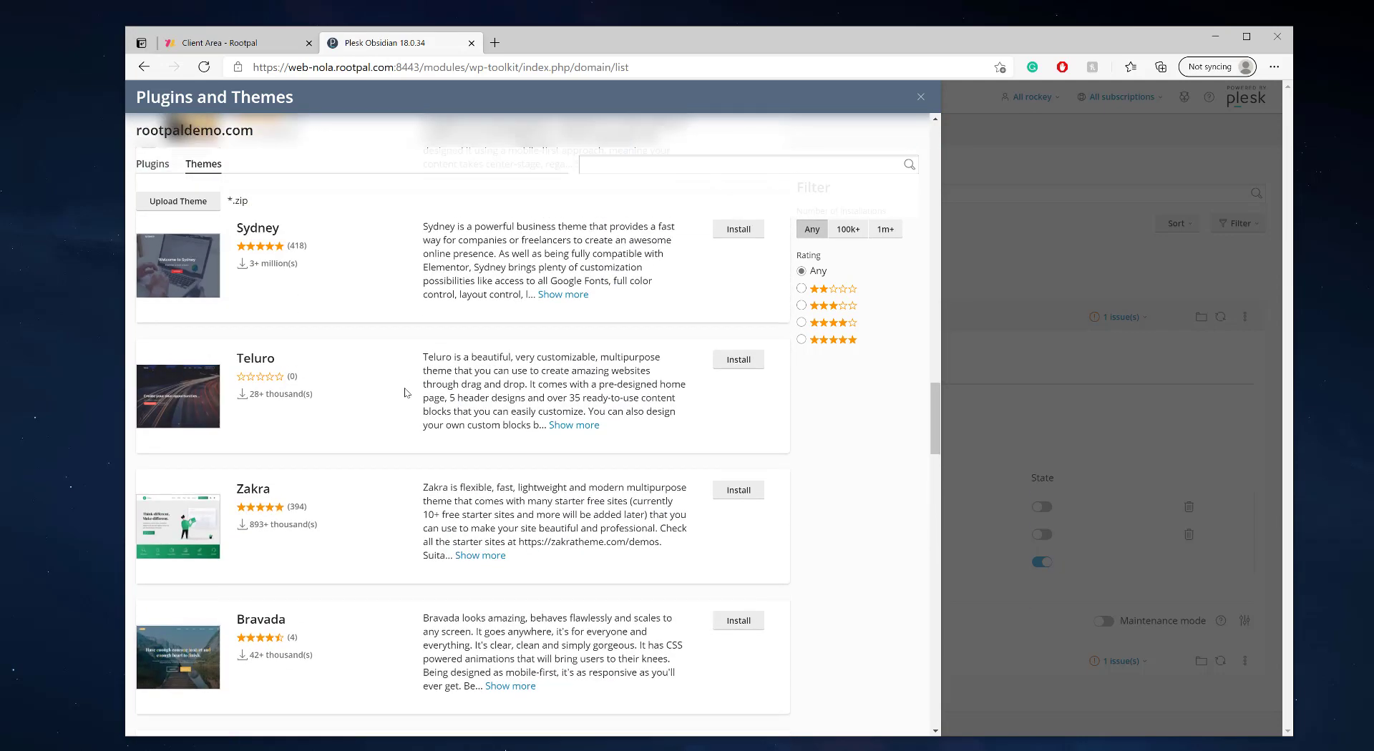
pyautogui.scroll(-18, 407, 392)
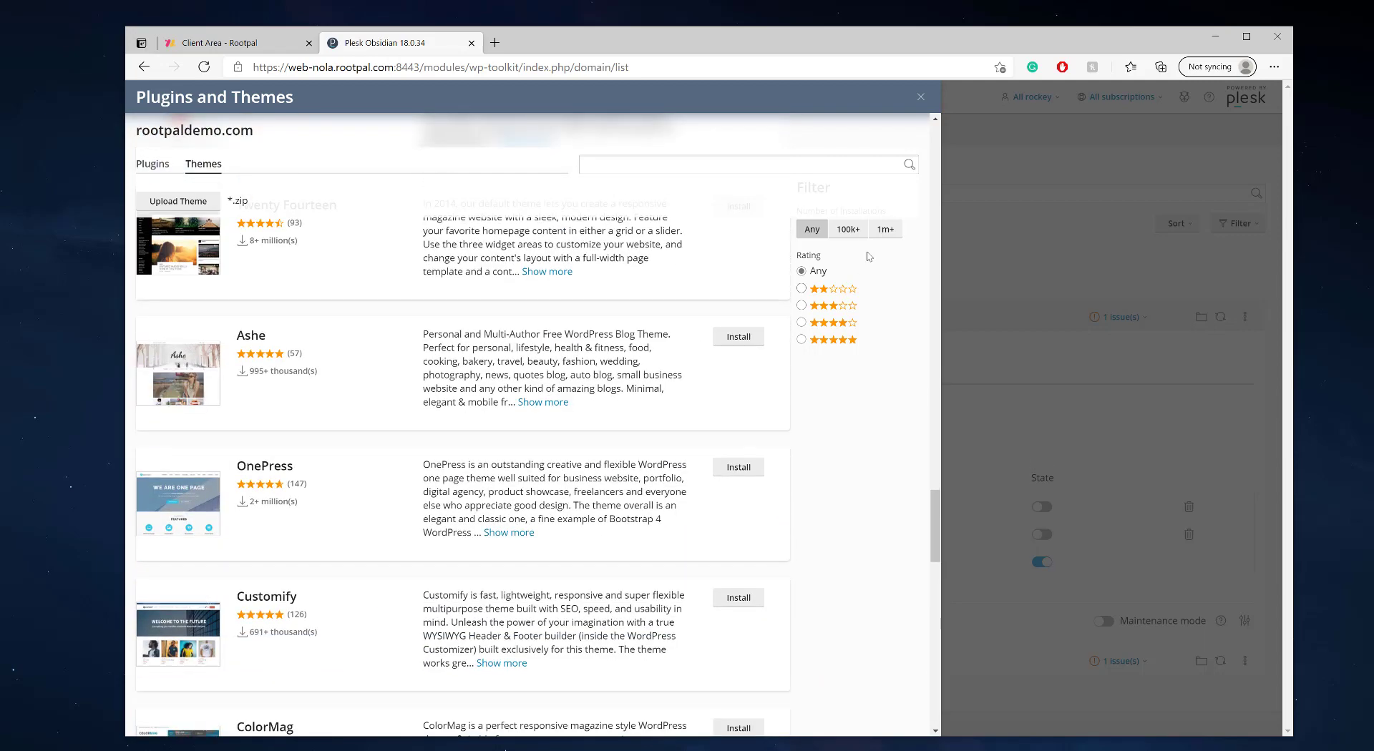
pyautogui.scroll(-1, 755, 358)
pyautogui.scroll(1, 757, 365)
pyautogui.scroll(-10, 501, 401)
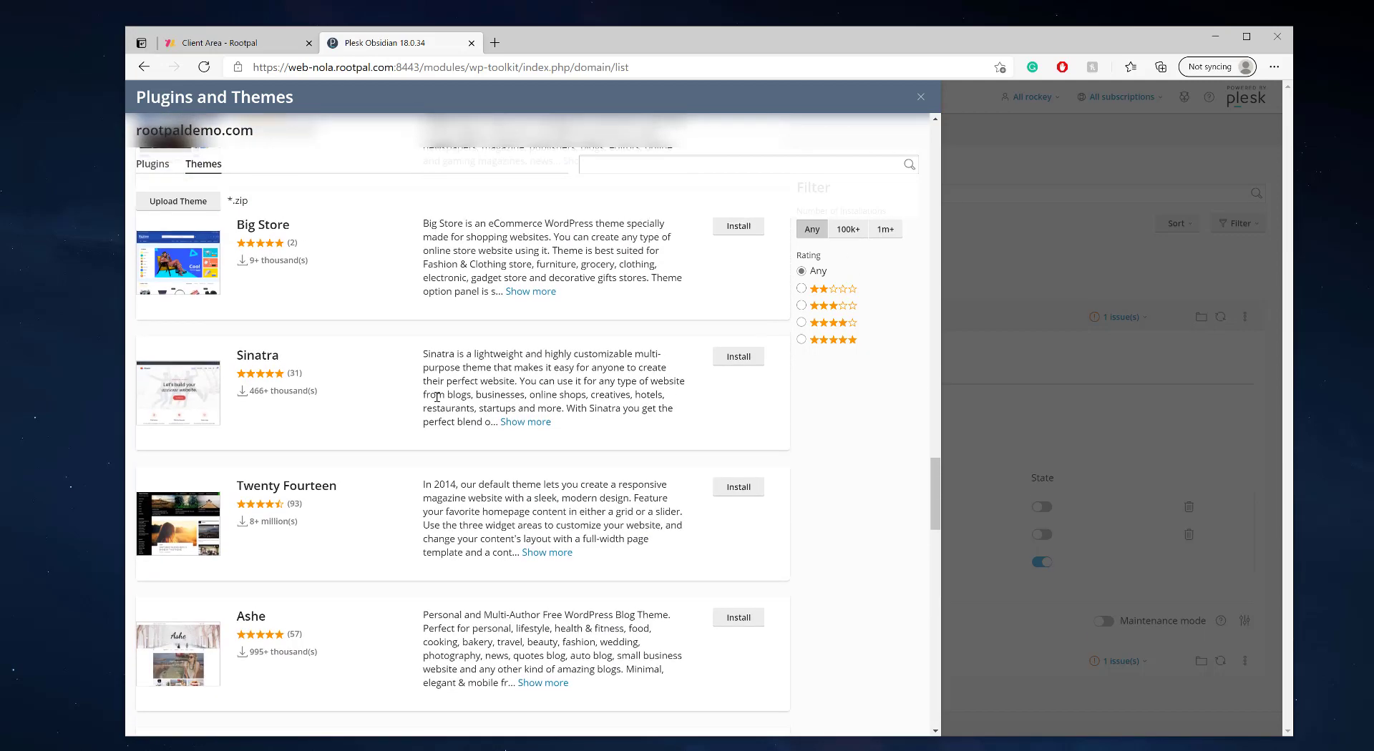
pyautogui.scroll(4, 321, 433)
pyautogui.scroll(4, 307, 458)
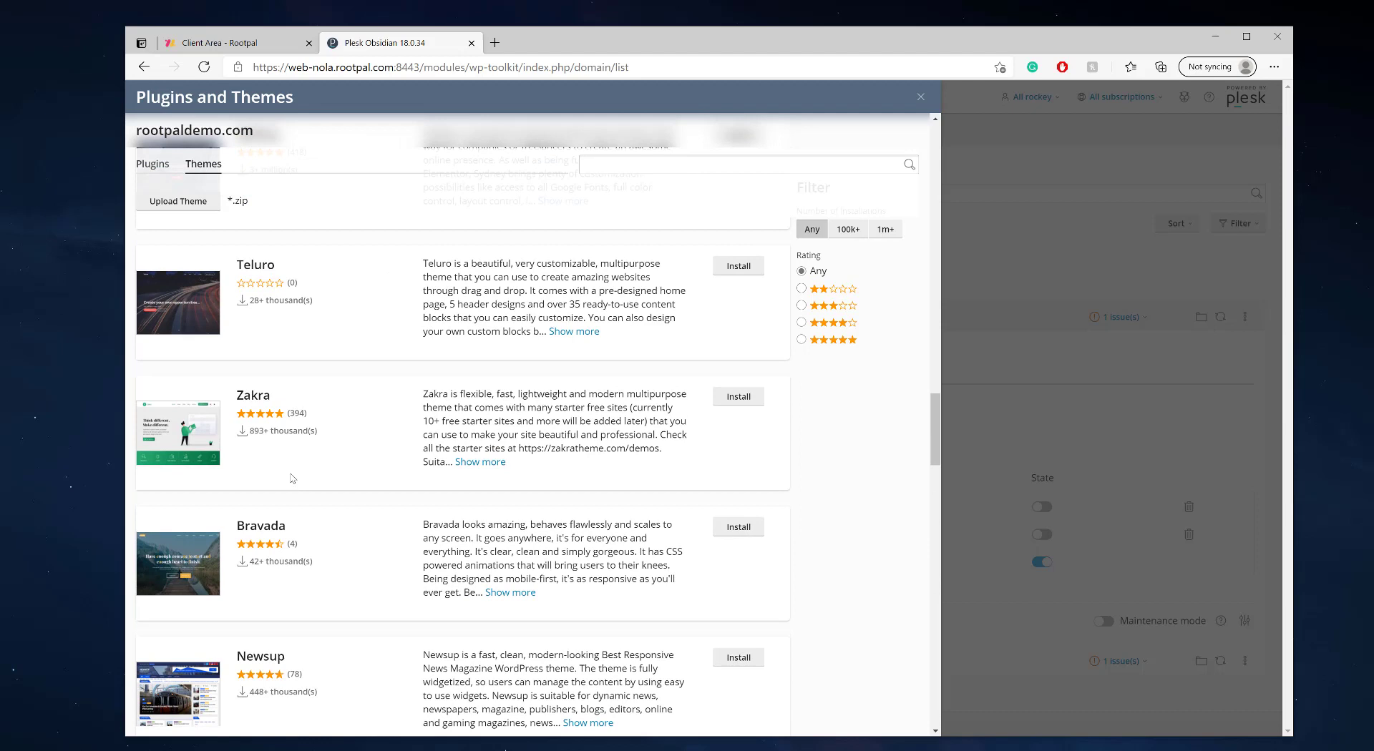
# - Install Zakra 1.5.8 on rootpaldemo.com and close the Plugins and Themes dialog
pyautogui.doubleClick(253, 396)
pyautogui.click(265, 398)
pyautogui.moveTo(187, 441)
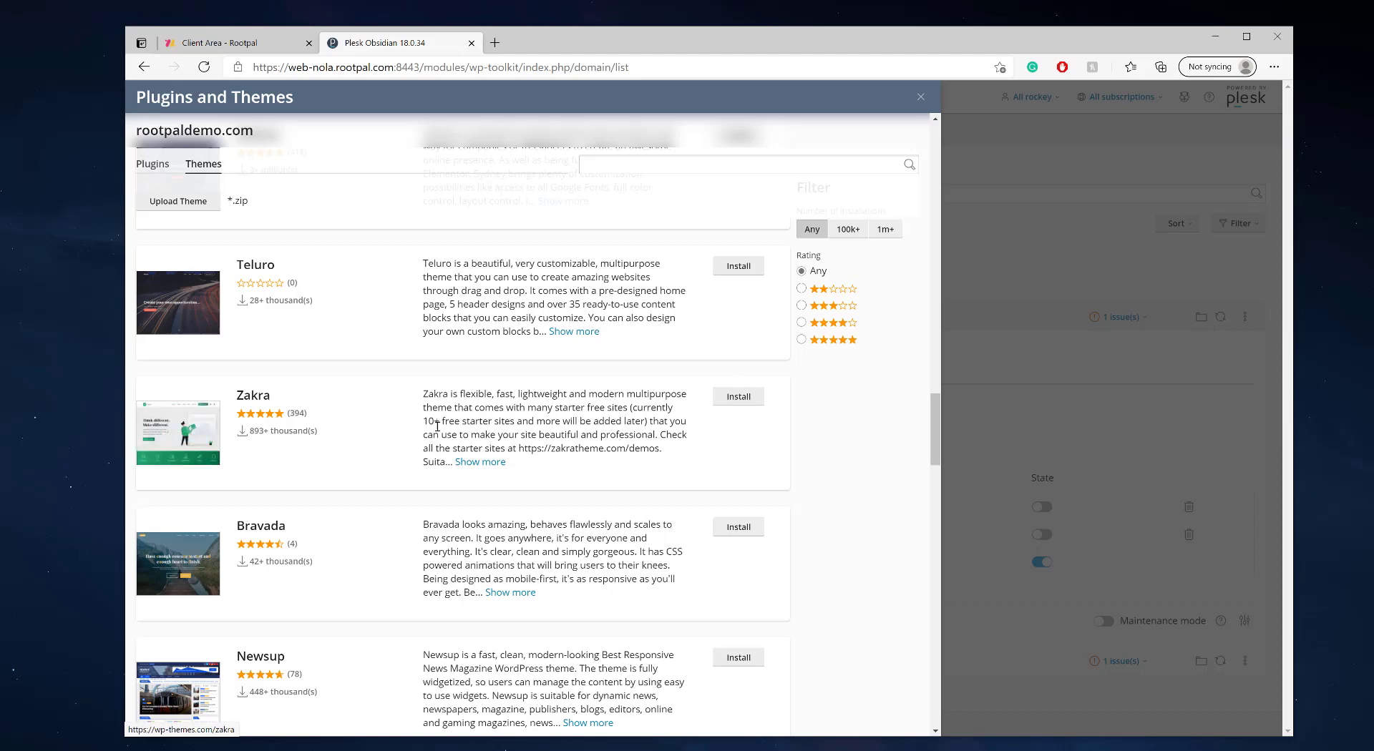
pyautogui.click(735, 399)
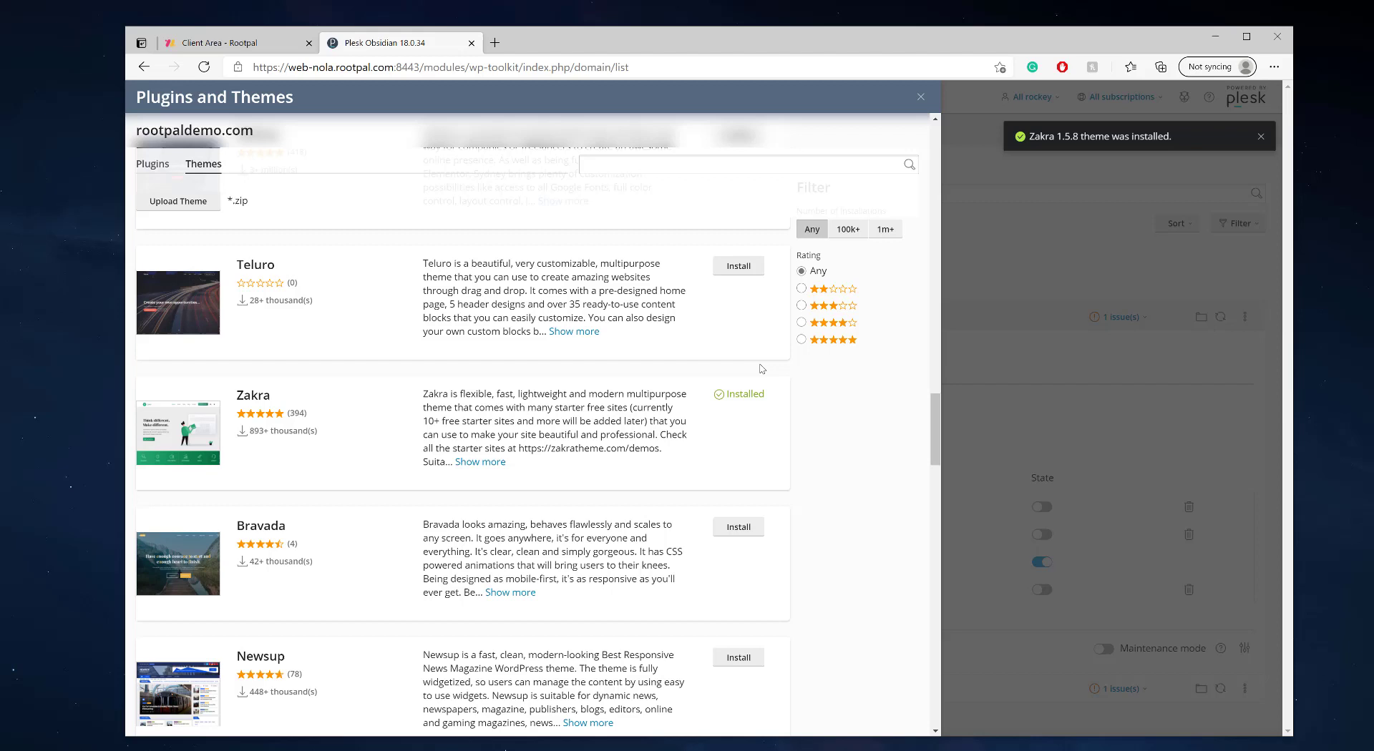
pyautogui.click(920, 97)
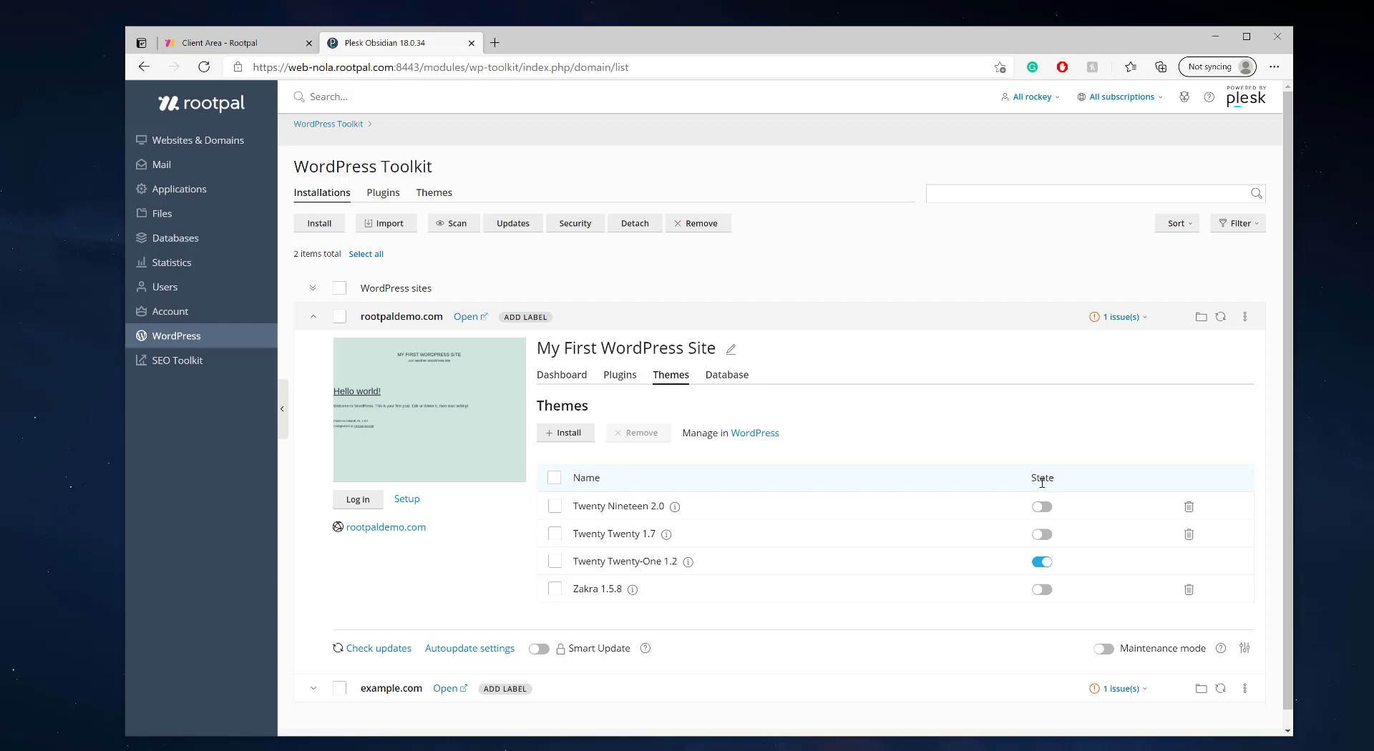
# - Activate Zakra 1.5.8 as rootpaldemo.com's theme in the State column
pyautogui.click(1042, 590)
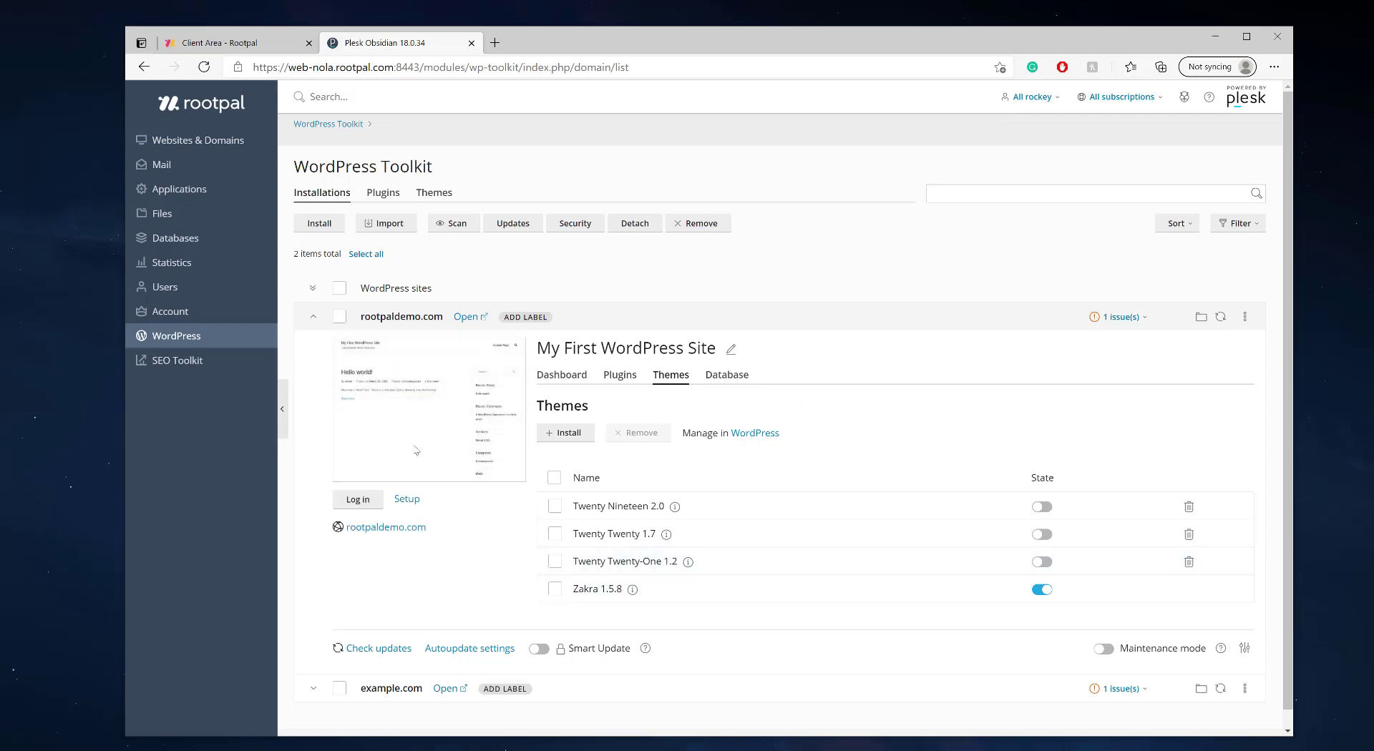
# - Open rootpaldemo.com, view the Hello world post and home page, then log into WordPress admin
pyautogui.moveTo(416, 450)
pyautogui.click(416, 410)
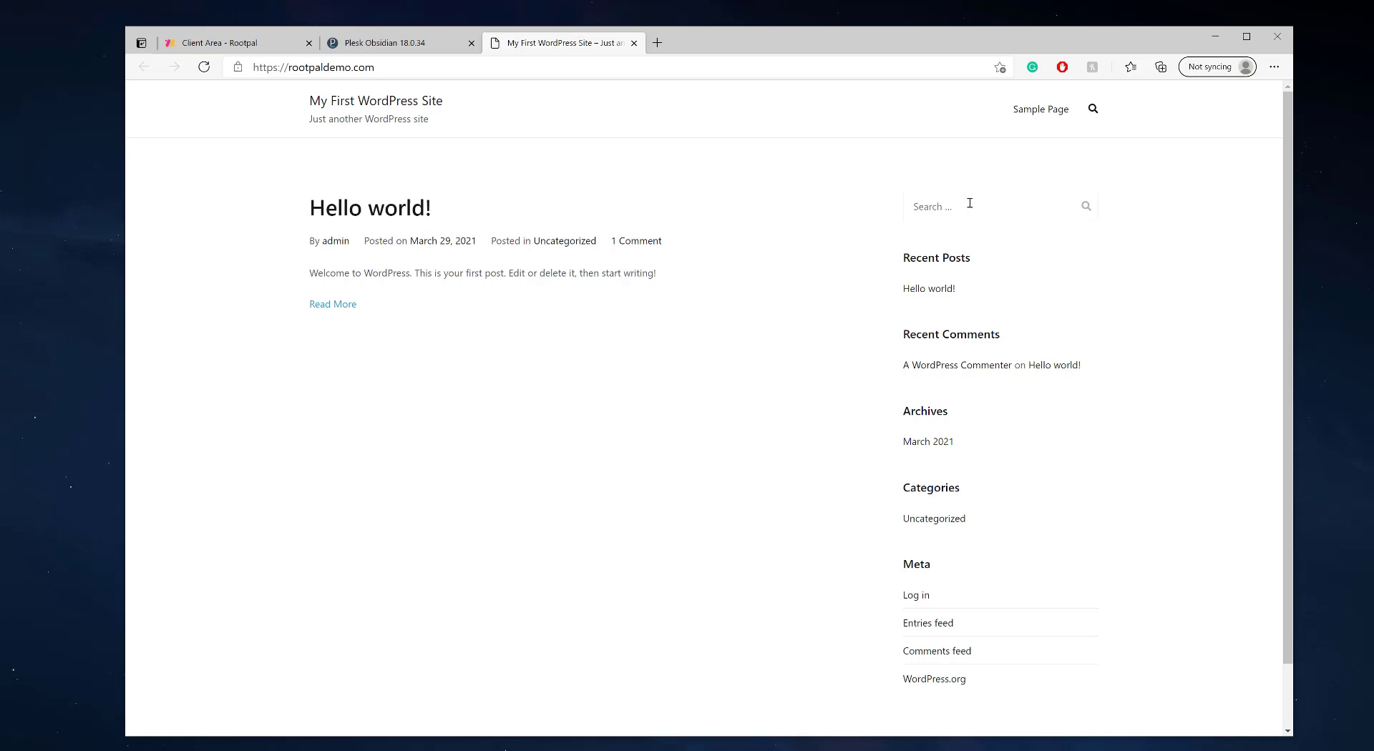
pyautogui.click(375, 209)
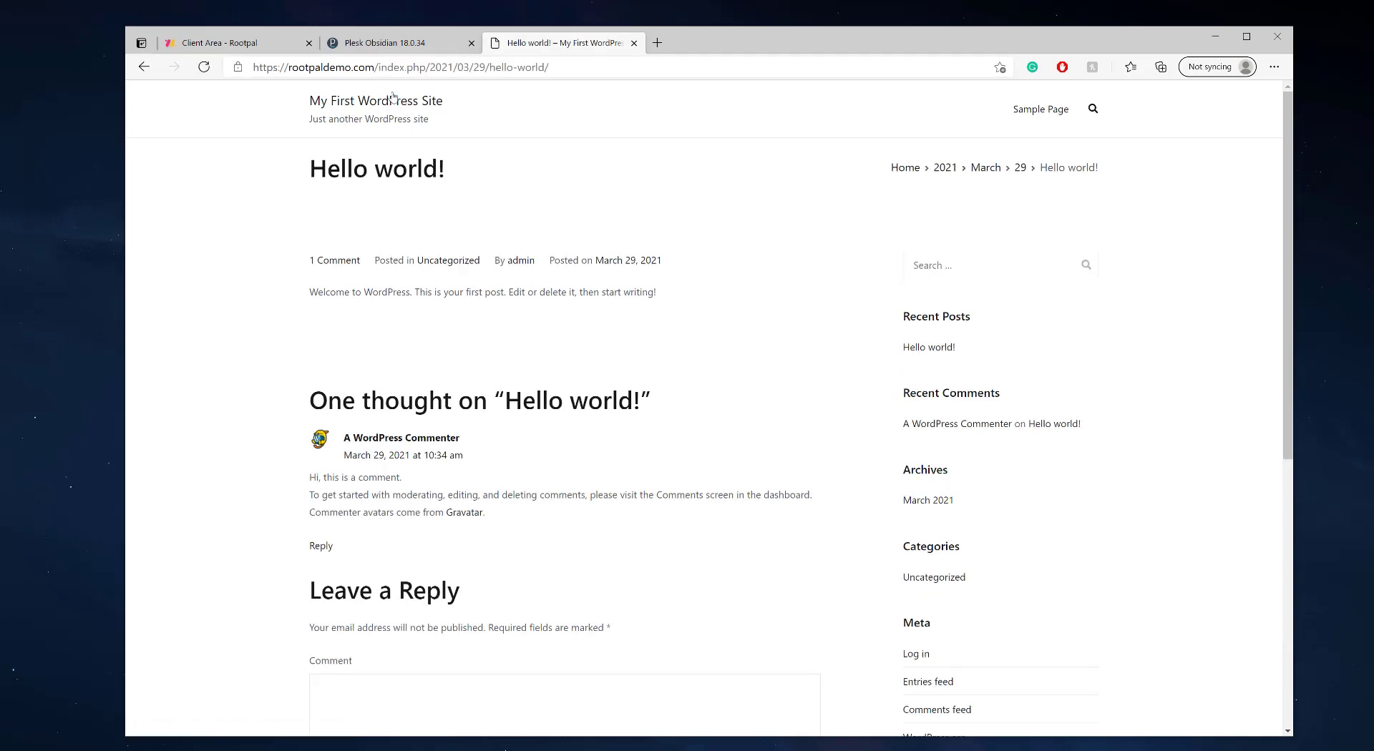
pyautogui.click(376, 107)
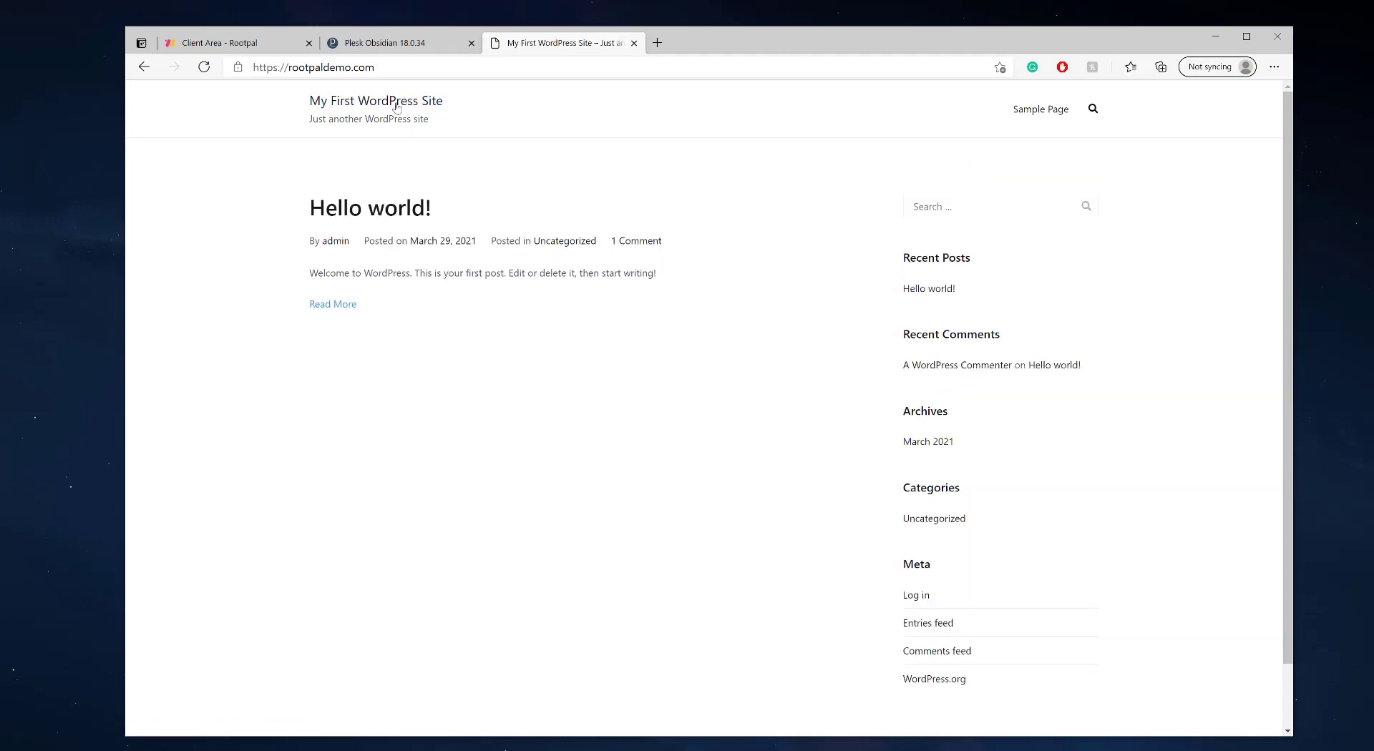
pyautogui.click(413, 44)
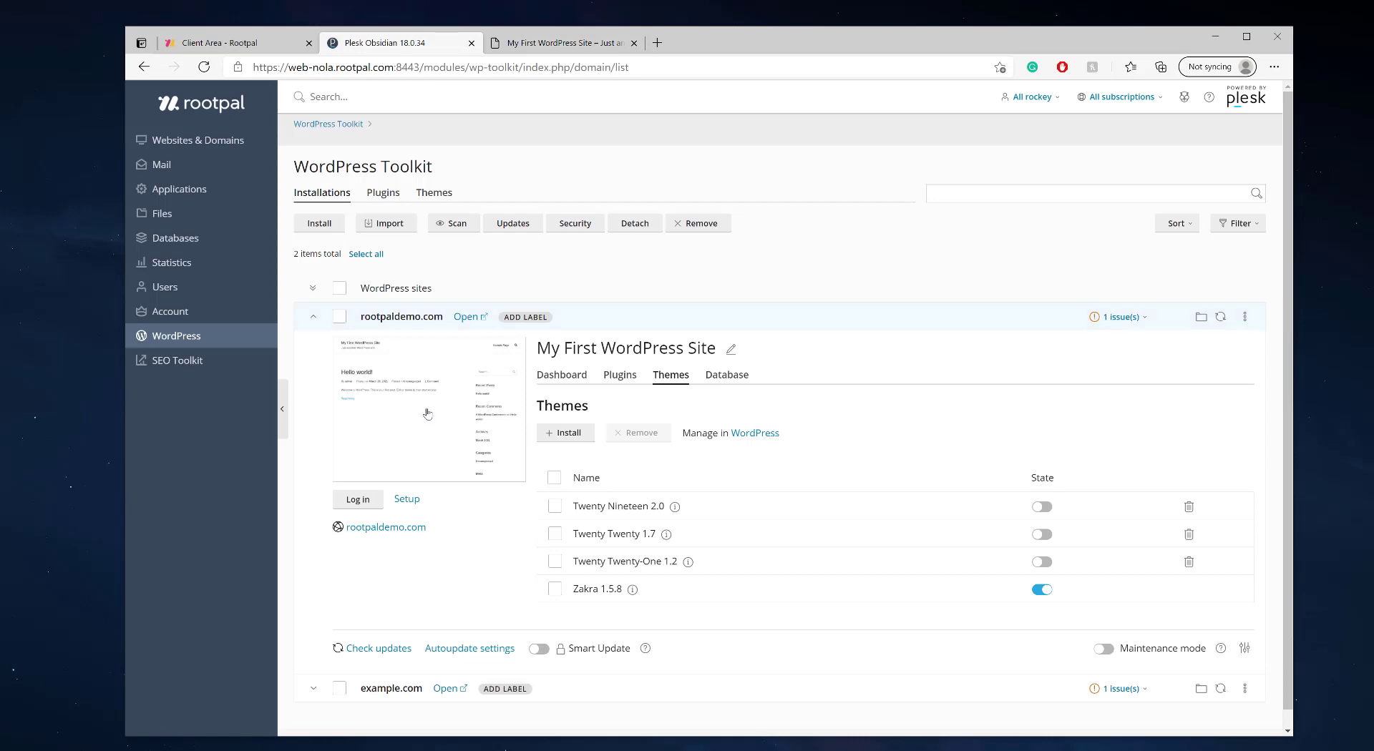
pyautogui.click(357, 505)
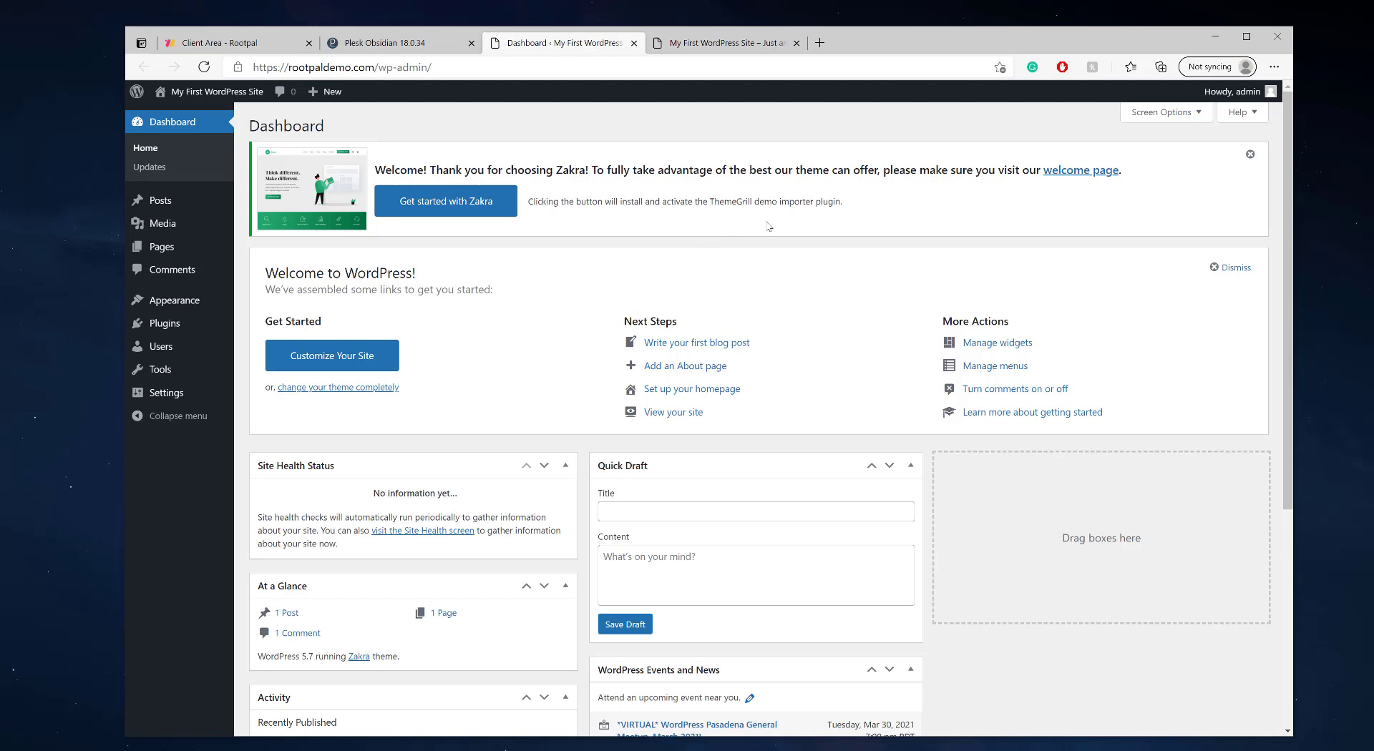
# - Install the ThemeGrill demo importer via 'Get started with Zakra' to list starter demos
pyautogui.click(452, 209)
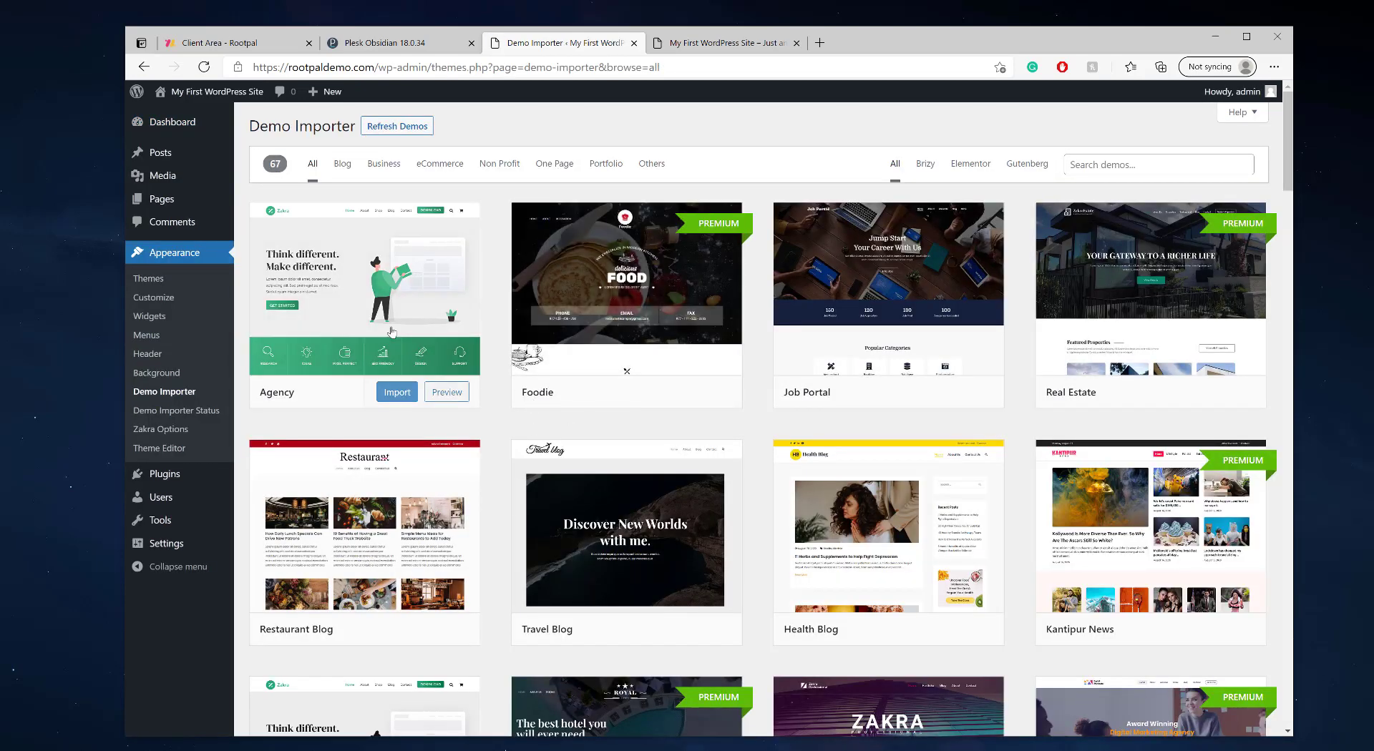
# - Import the Agency starter demo and wait until it reports Import Failed
pyautogui.click(399, 393)
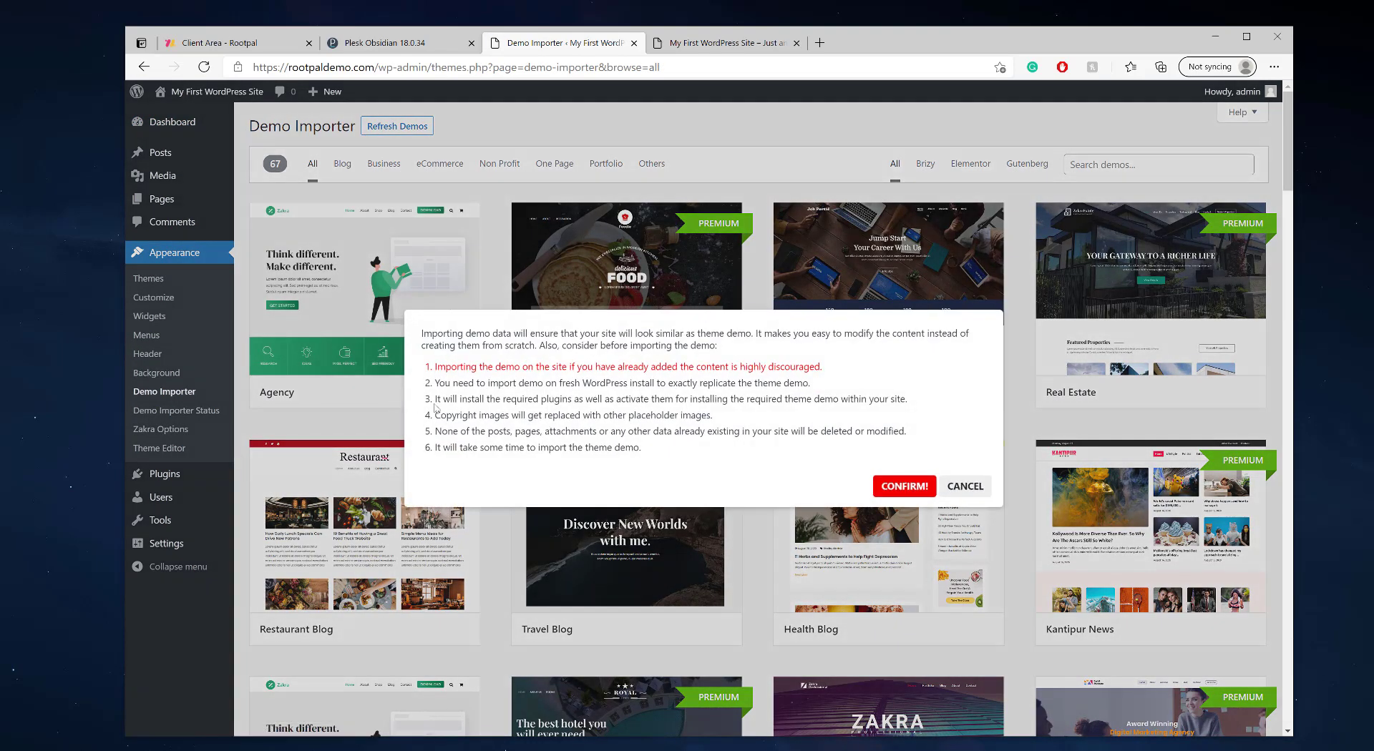
pyautogui.click(899, 487)
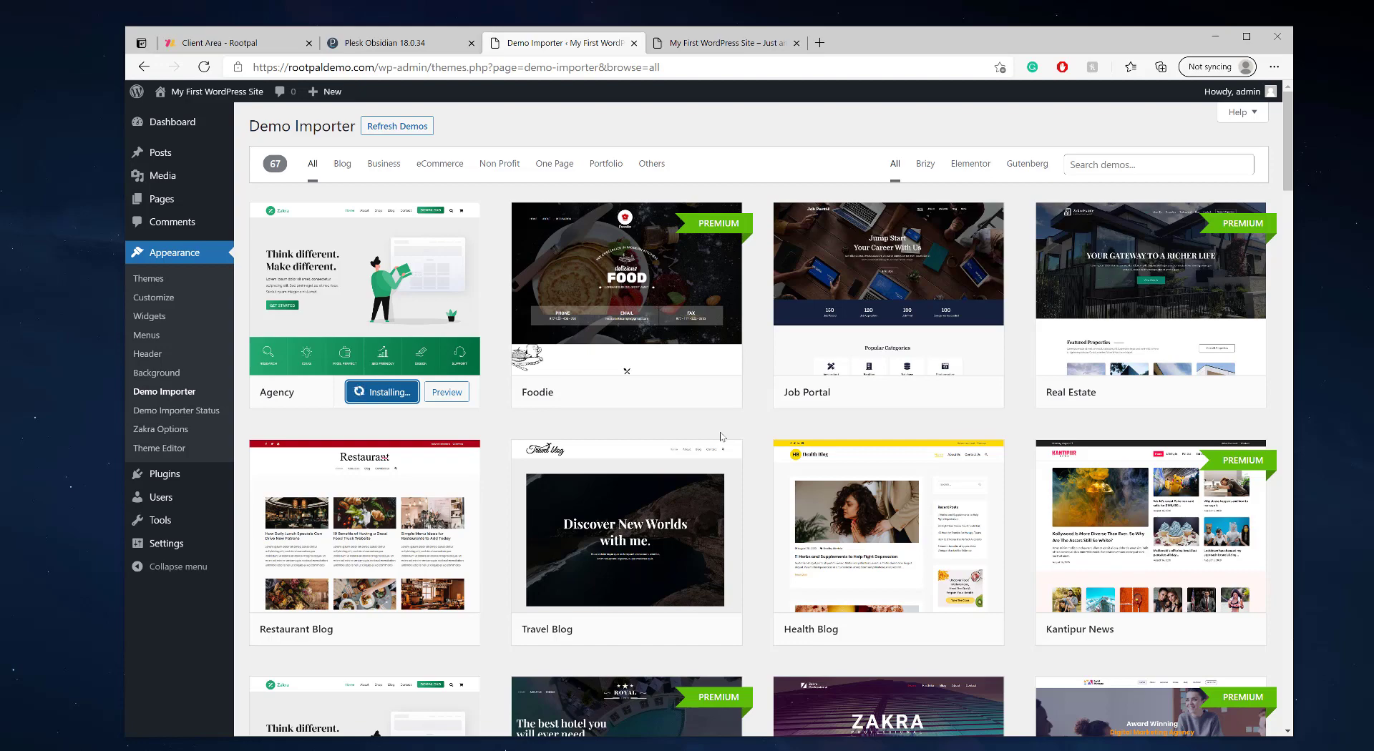
pyautogui.scroll(-4, 720, 436)
pyautogui.scroll(-4, 927, 462)
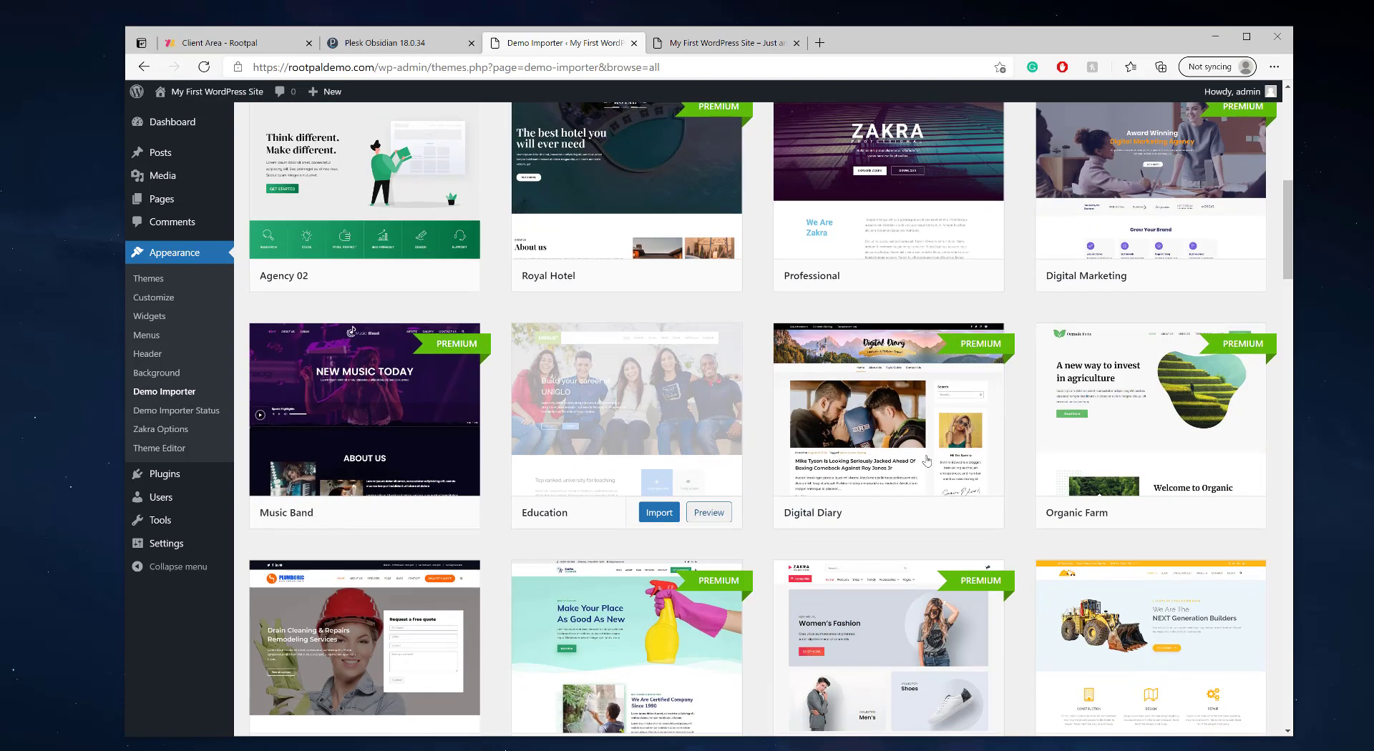
pyautogui.scroll(-8, 927, 462)
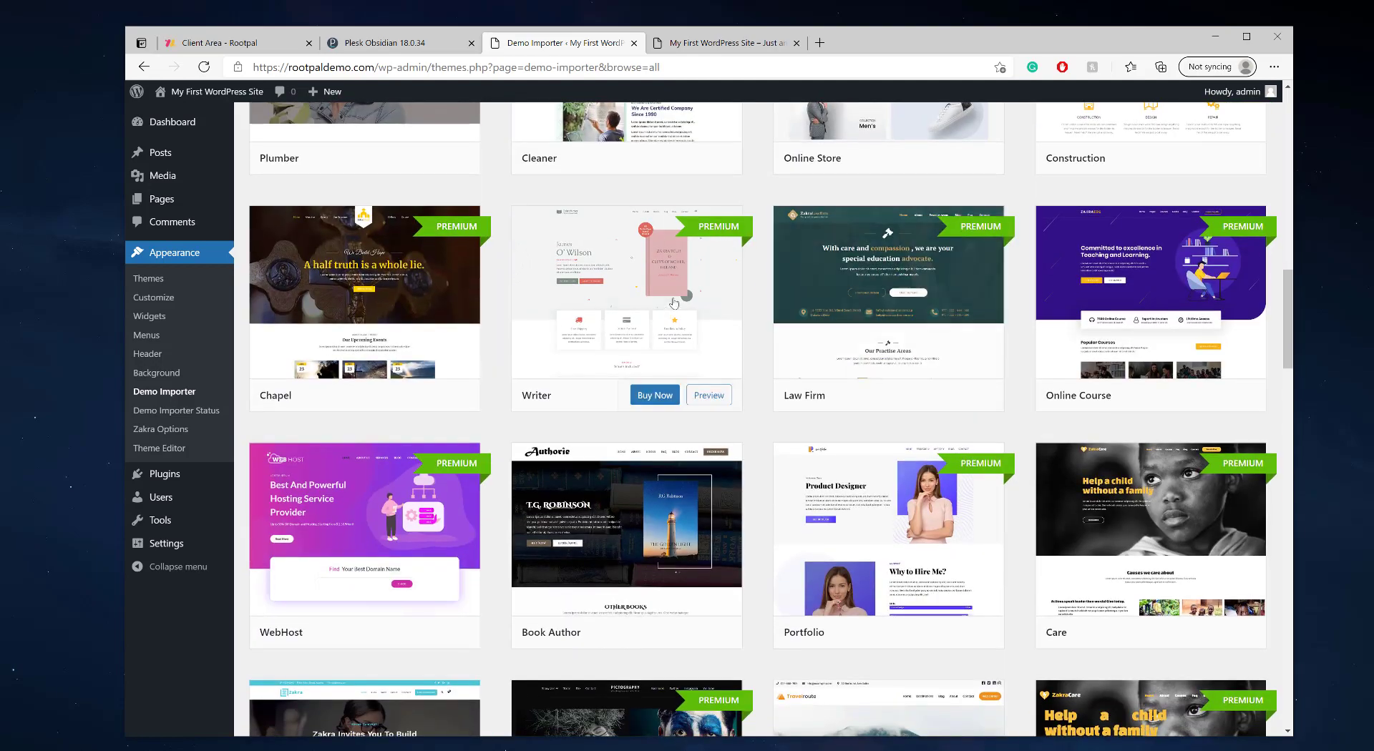
pyautogui.scroll(15, 674, 303)
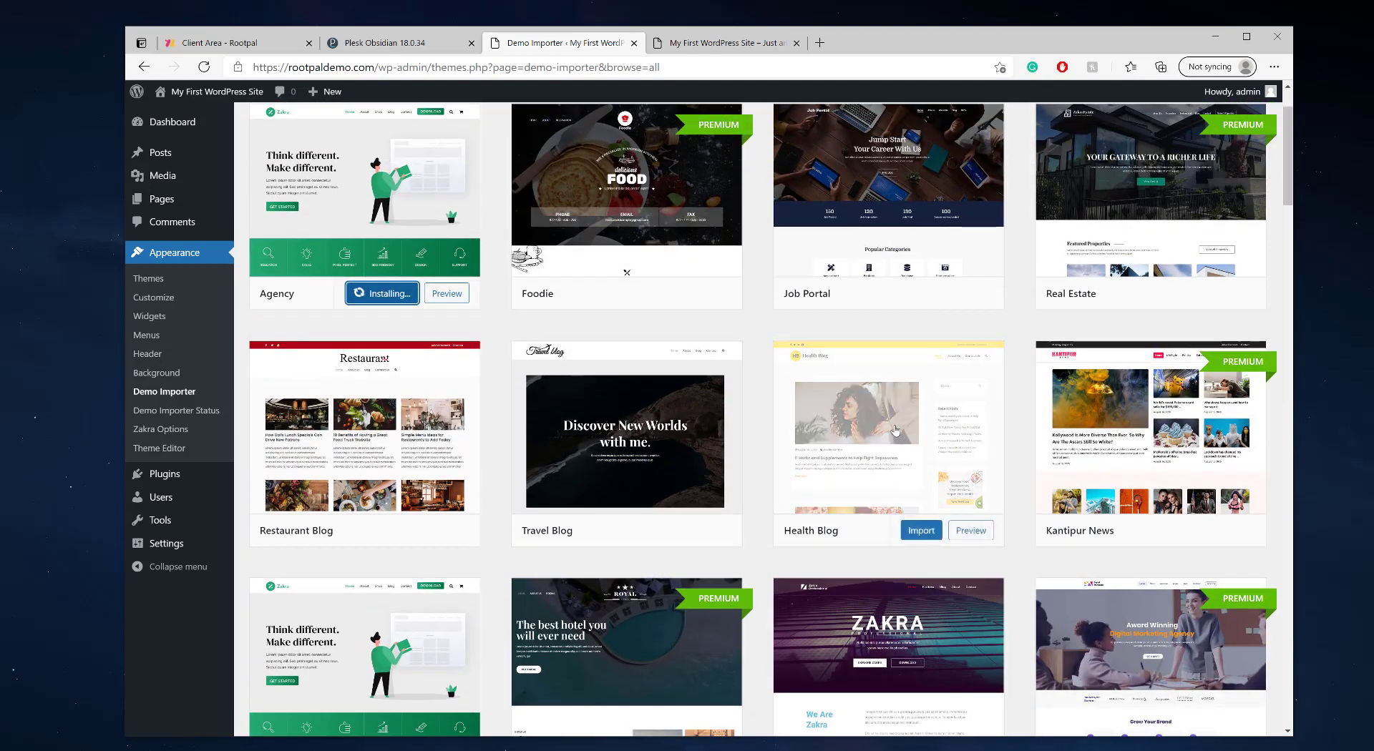
pyautogui.scroll(2, 895, 431)
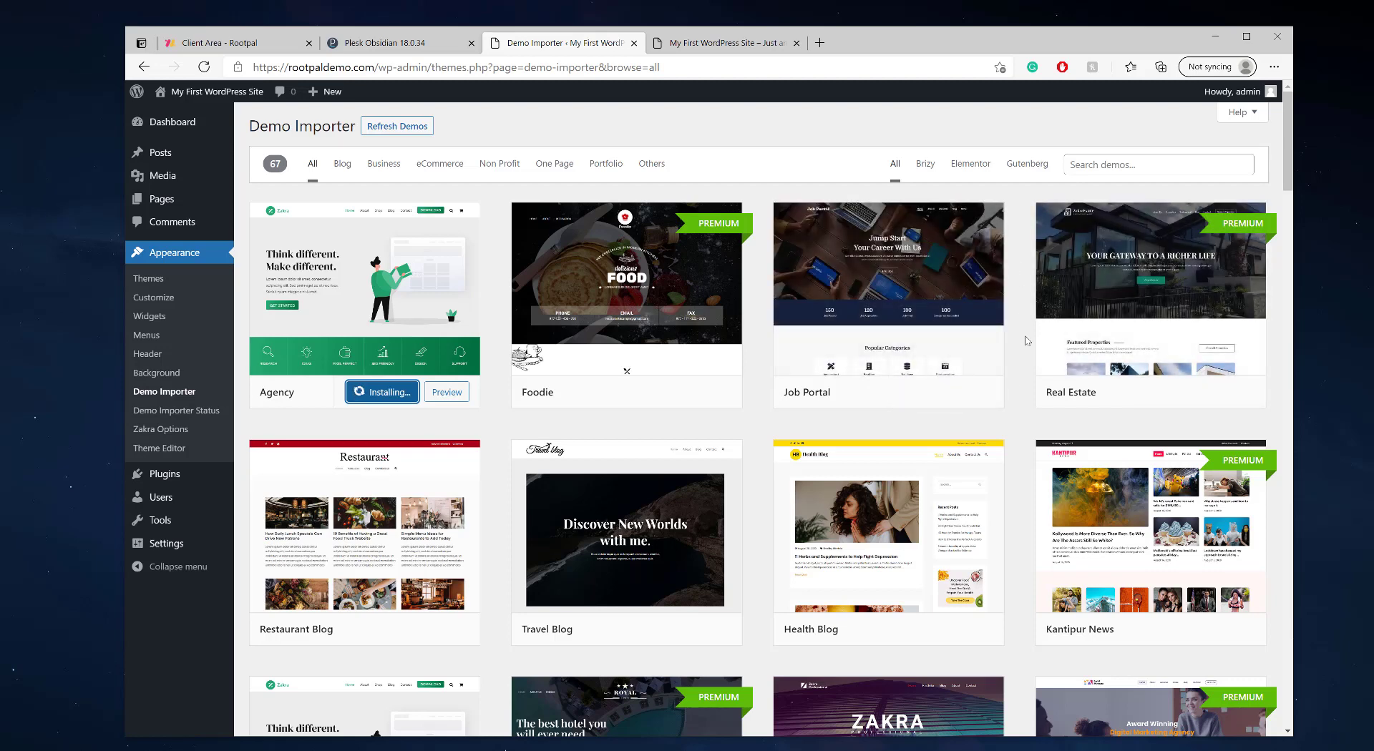
pyautogui.moveTo(1164, 339)
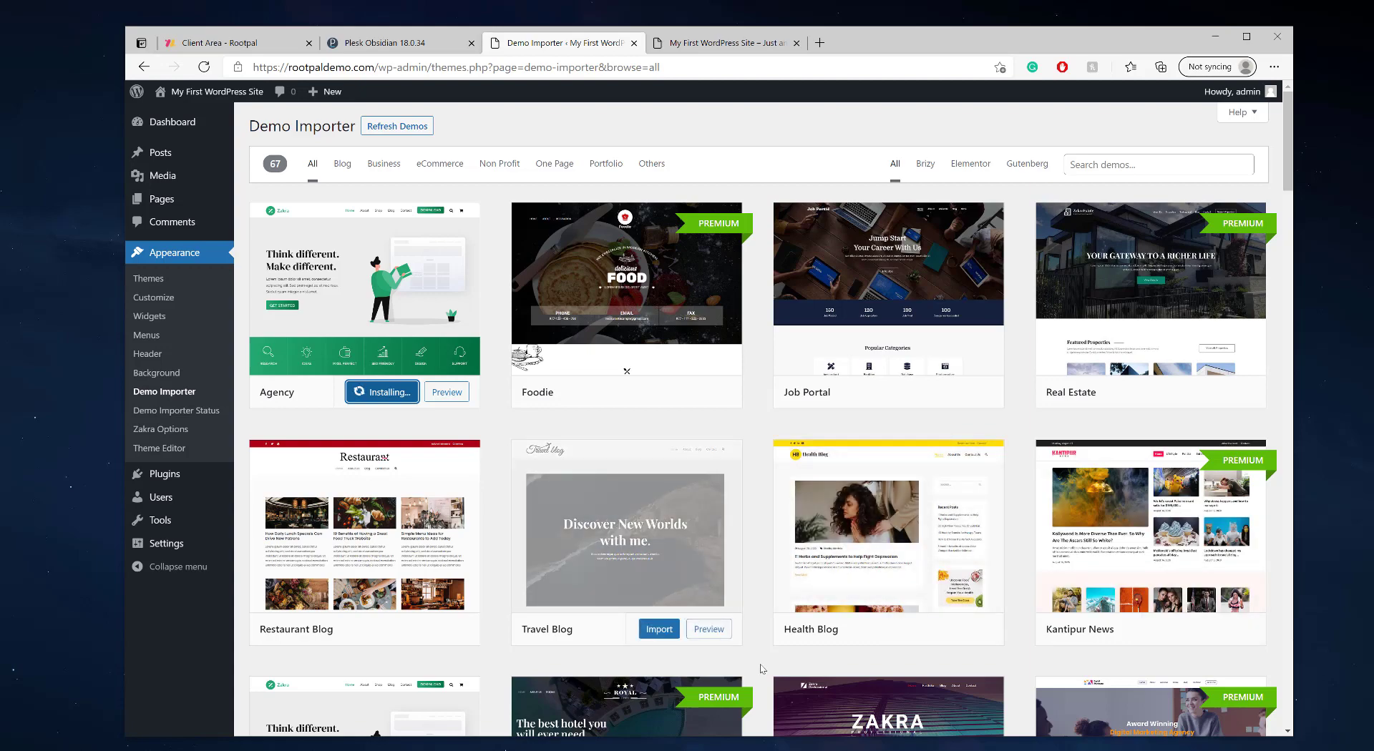
pyautogui.moveTo(315, 548)
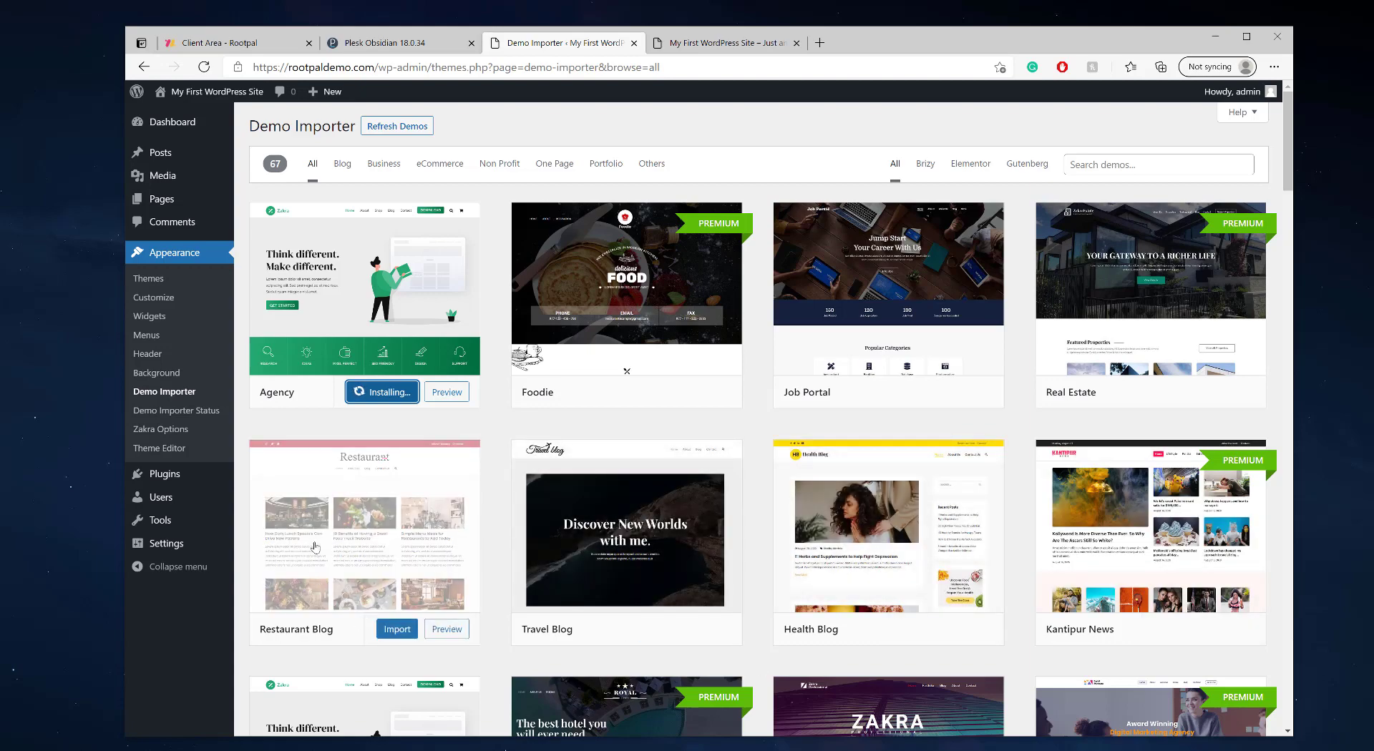
pyautogui.scroll(-5, 498, 476)
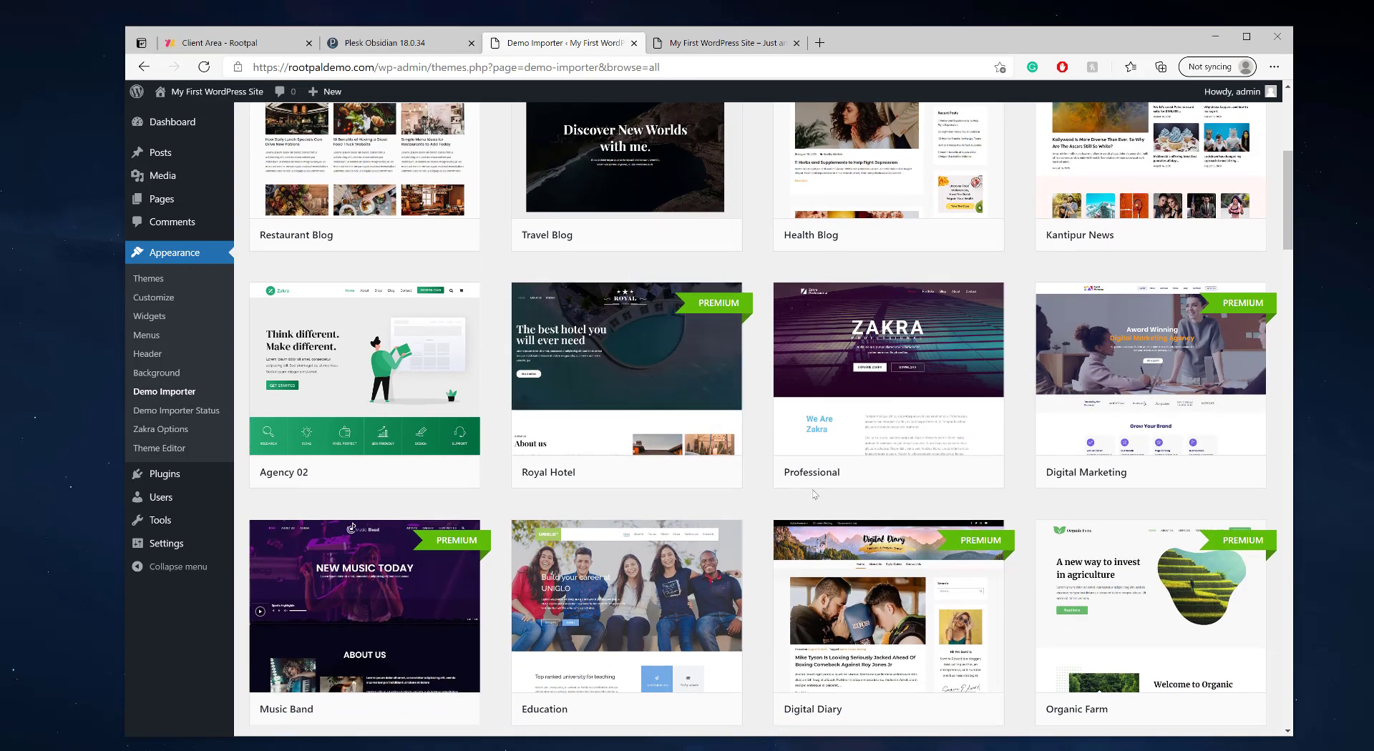
pyautogui.scroll(-5, 815, 494)
pyautogui.scroll(10, 516, 452)
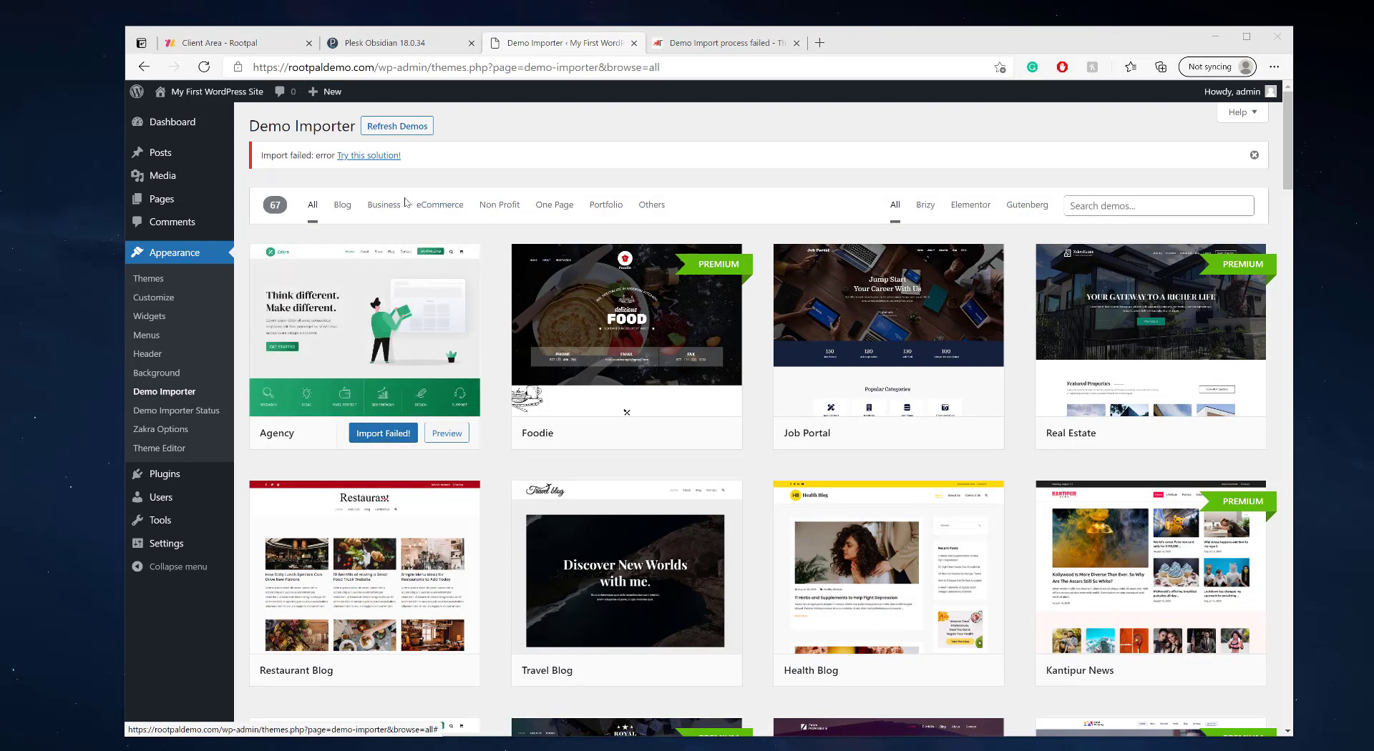
# - Open the suggested fix and note max_execution_time 360, post_max_size 32M, upload_max_filesize 32M
pyautogui.click(365, 163)
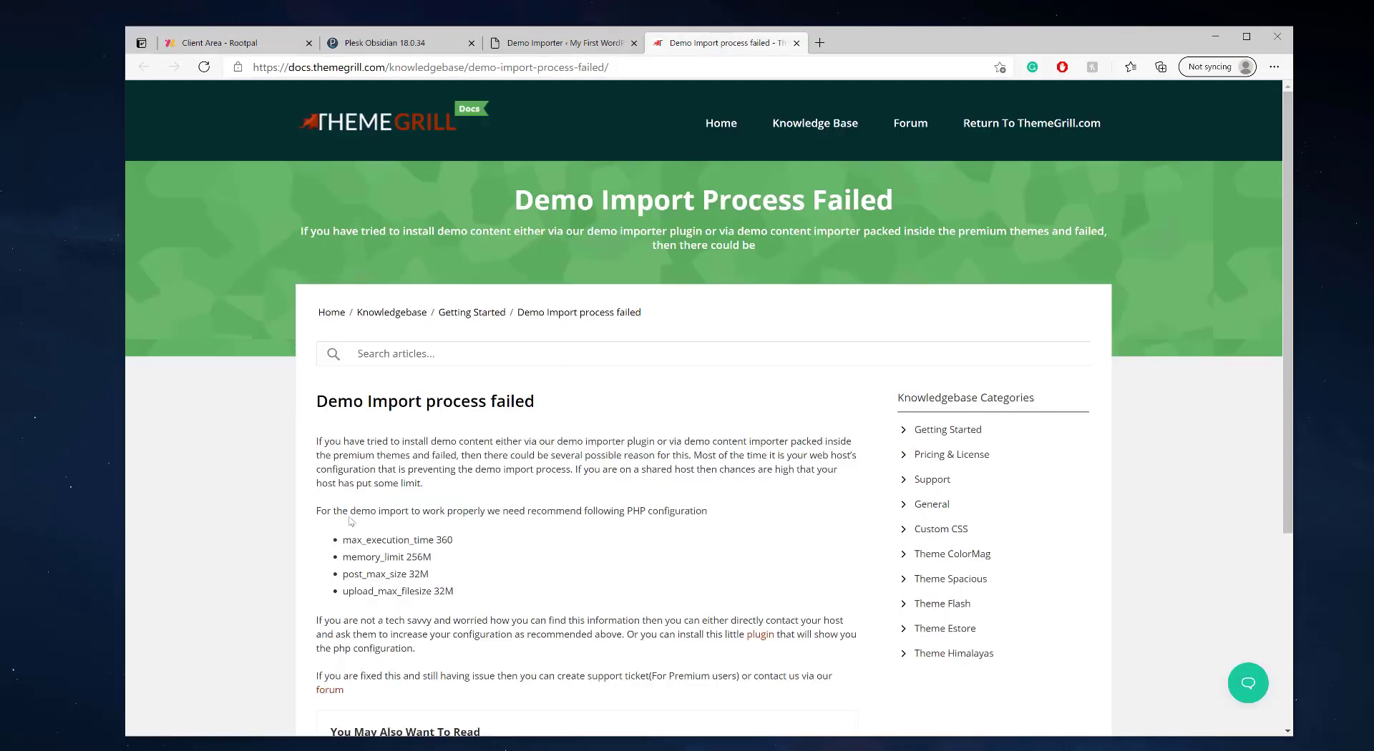
pyautogui.scroll(-1, 350, 521)
pyautogui.moveTo(346, 442)
pyautogui.mouseDown()
pyautogui.moveTo(478, 446)
pyautogui.moveTo(346, 462)
pyautogui.mouseUp()
pyautogui.click(458, 459)
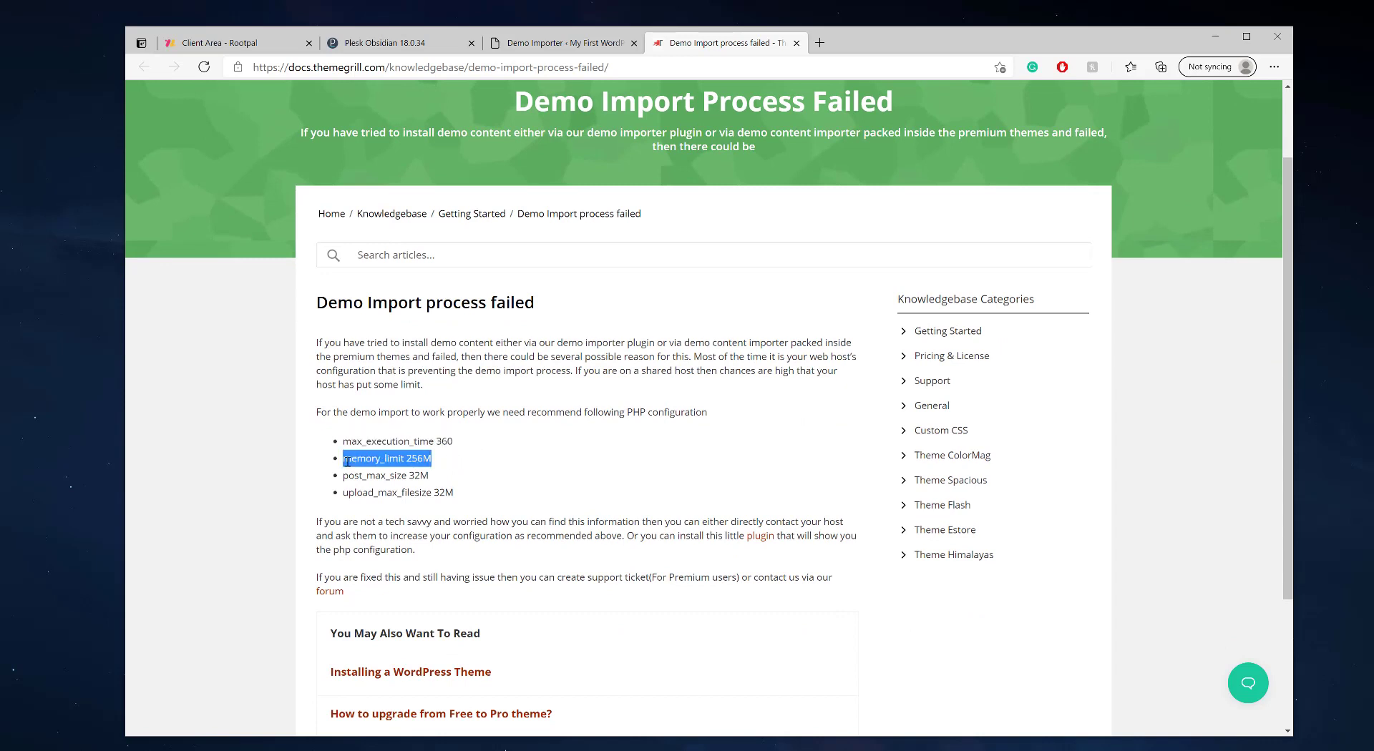
pyautogui.moveTo(349, 477)
pyautogui.mouseDown()
pyautogui.moveTo(430, 476)
pyautogui.moveTo(360, 494)
pyautogui.mouseUp()
pyautogui.click(443, 484)
pyautogui.click(472, 489)
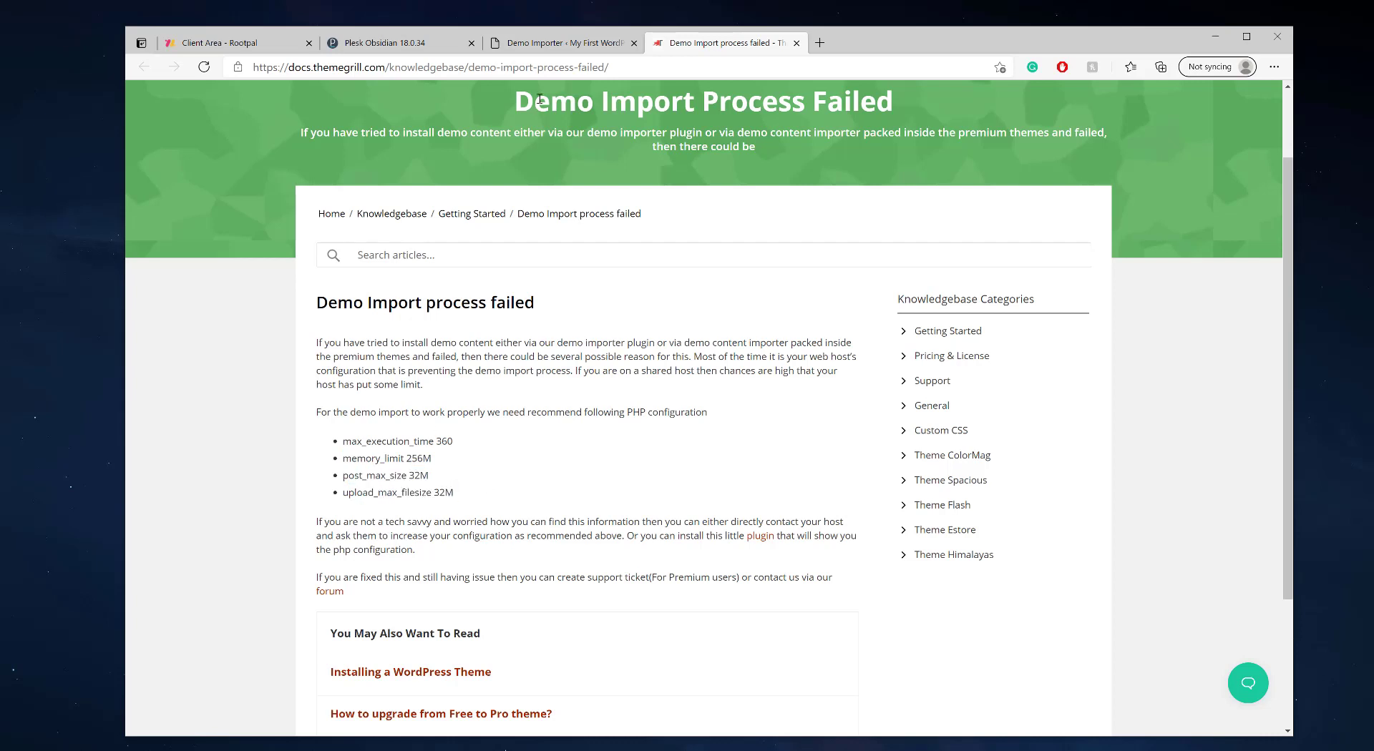
# - Open rootpaldemo.com's PHP Settings in Plesk and review its memory and upload limits
pyautogui.click(392, 43)
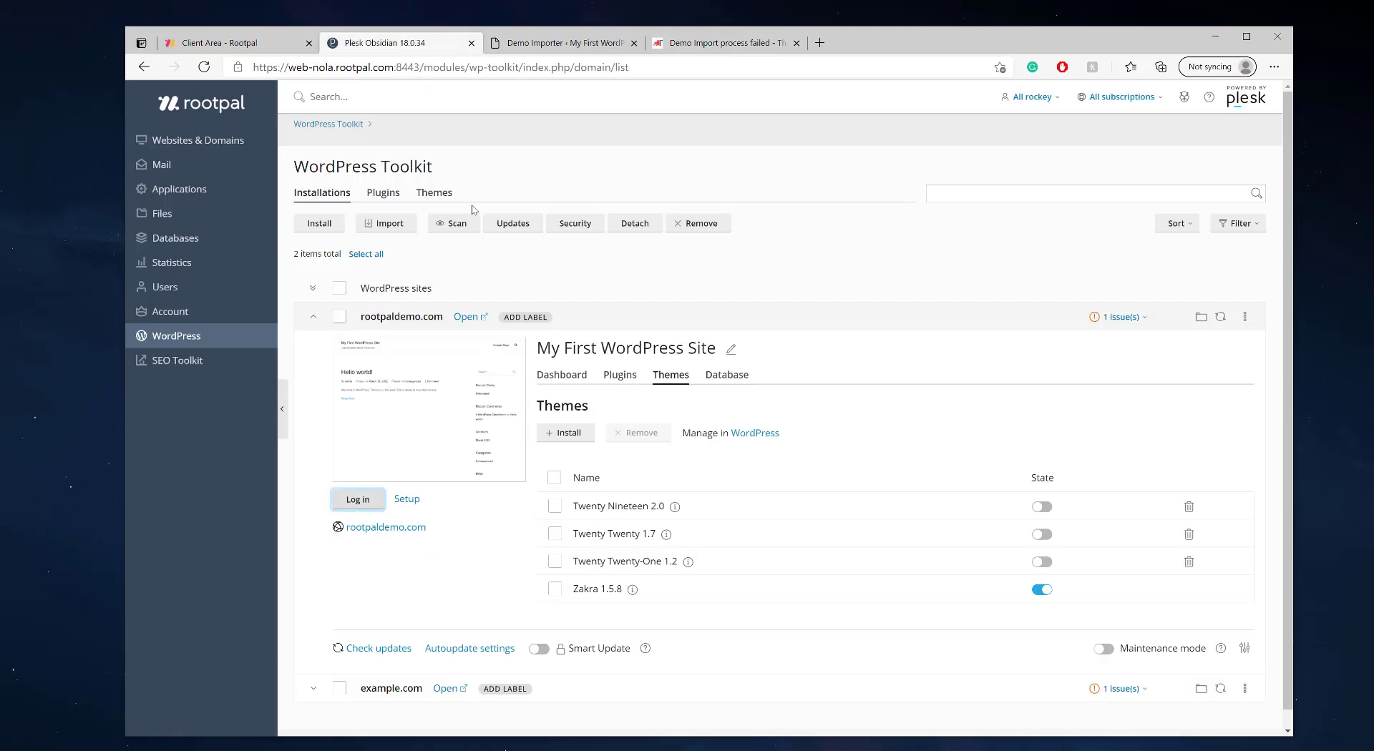
pyautogui.click(198, 141)
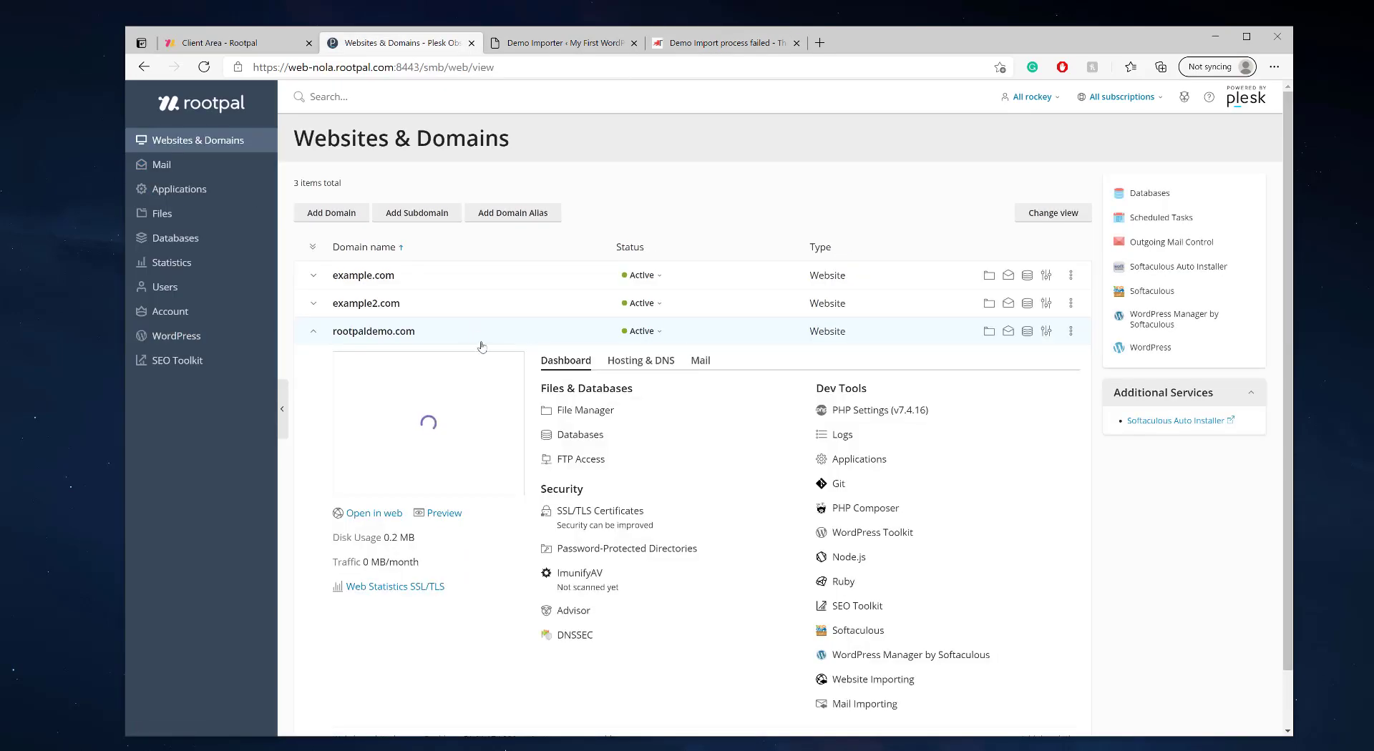
pyautogui.click(859, 419)
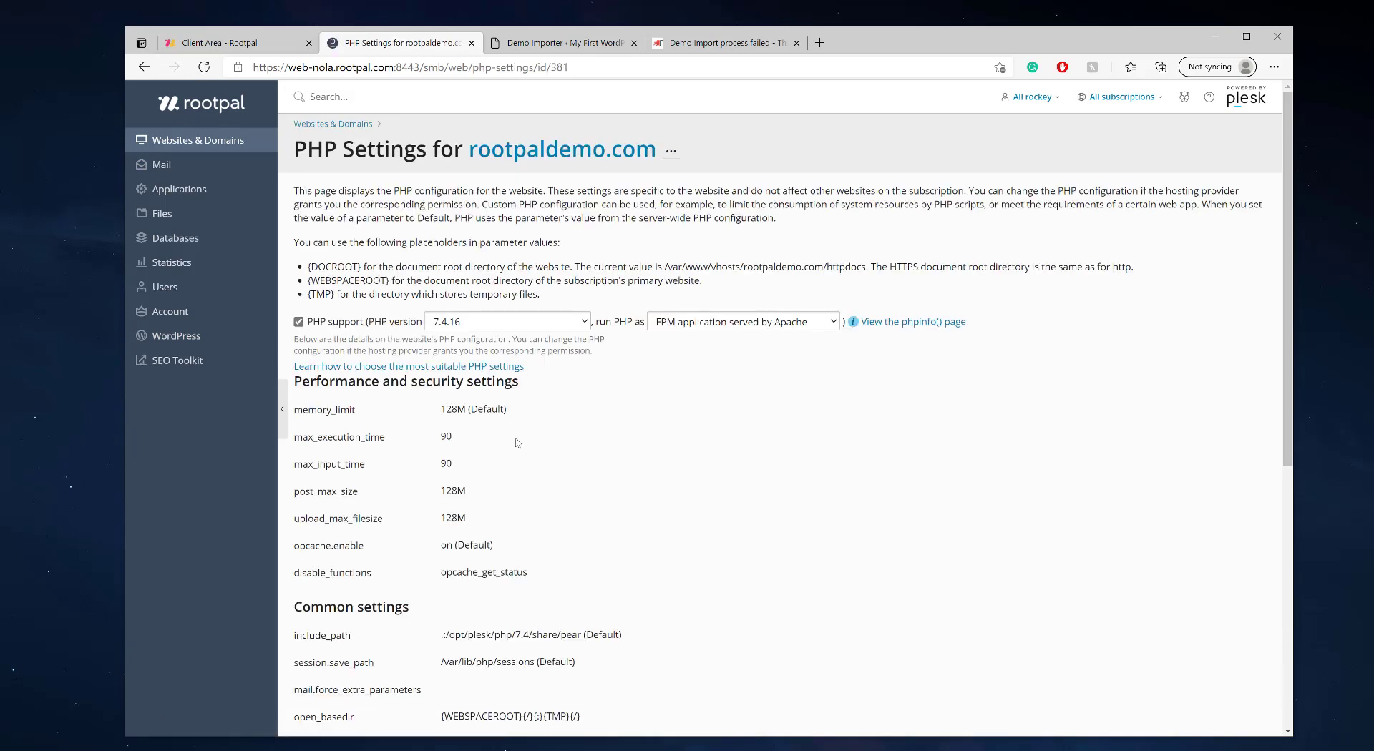
pyautogui.moveTo(438, 413); pyautogui.dragTo(469, 521)
pyautogui.click(499, 532)
# - Compare the PHP settings against the help article, checking max_input_time 90
pyautogui.click(566, 43)
pyautogui.click(716, 43)
pyautogui.moveTo(716, 43); pyautogui.dragTo(601, 50)
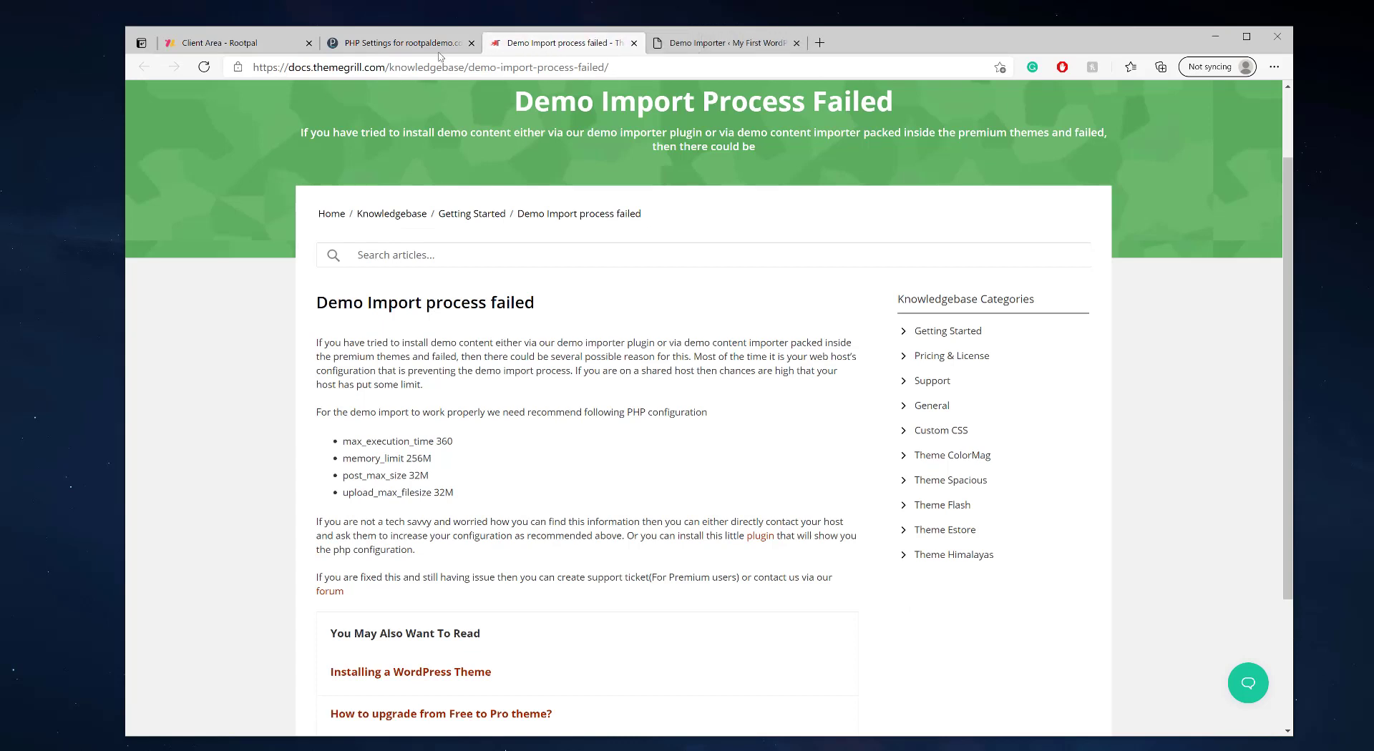
pyautogui.click(408, 44)
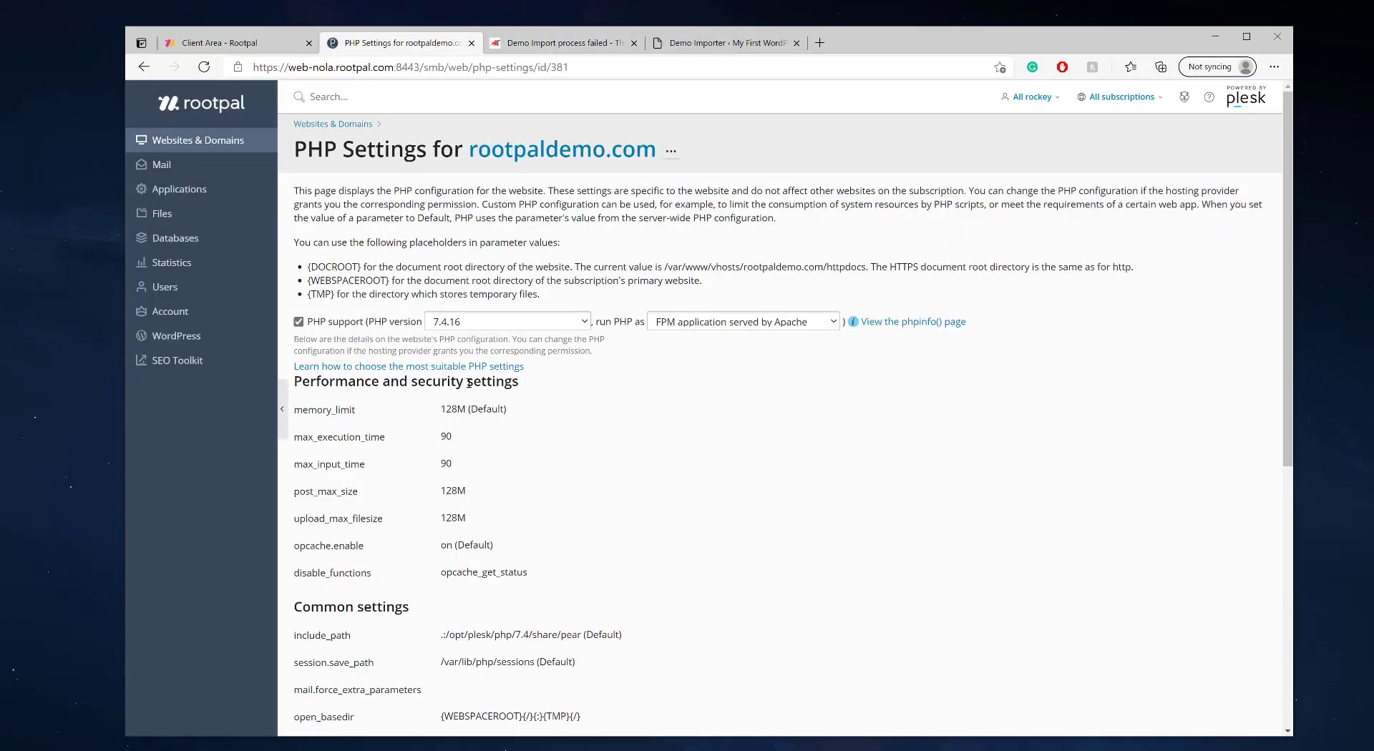
pyautogui.moveTo(439, 465); pyautogui.dragTo(480, 466)
pyautogui.scroll(-3, 601, 427)
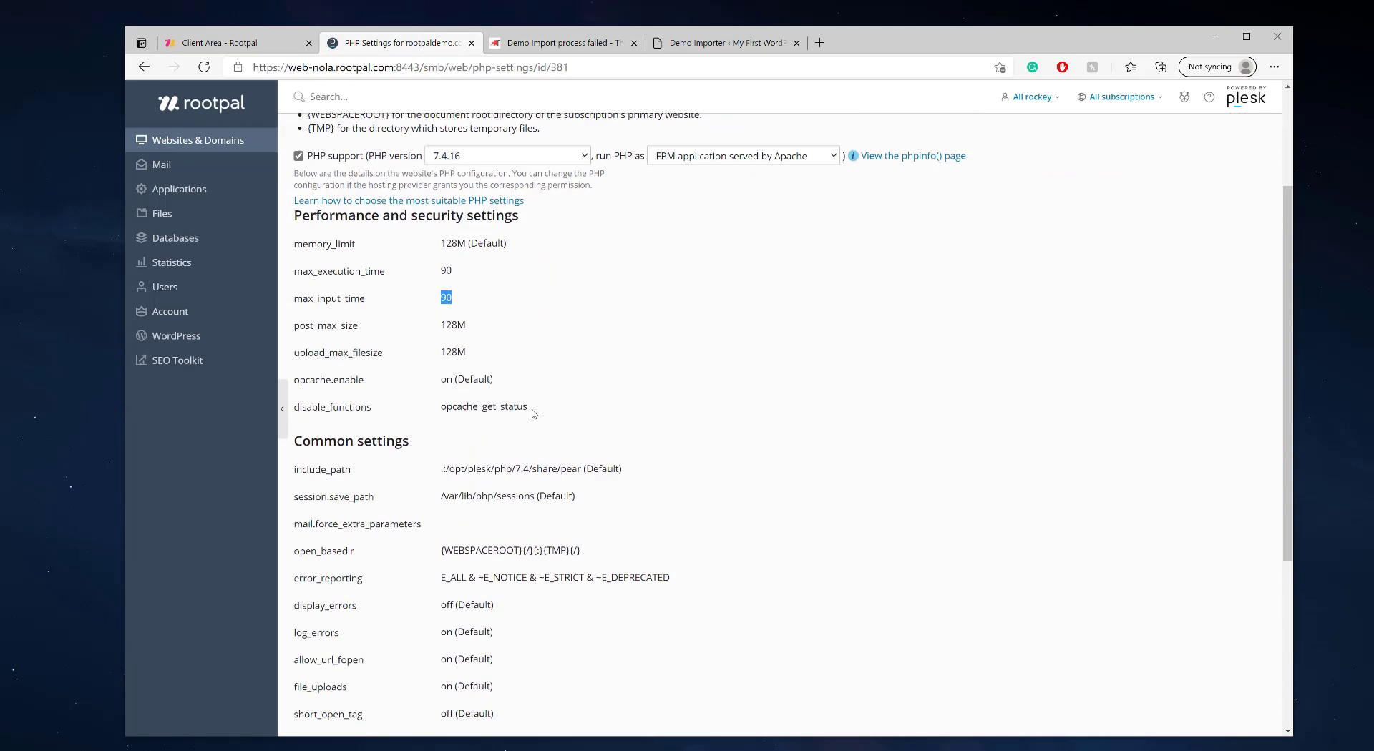
pyautogui.scroll(3, 534, 408)
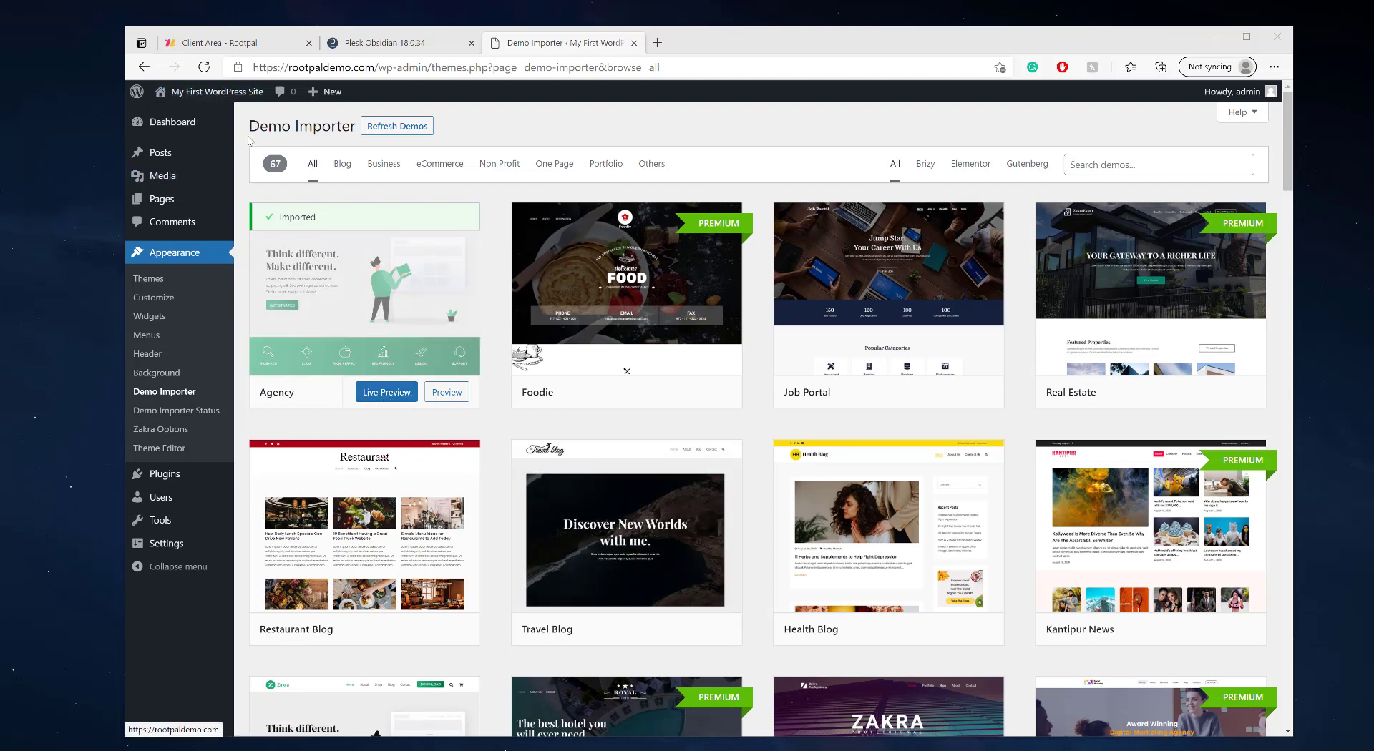
pyautogui.moveTo(202, 107)
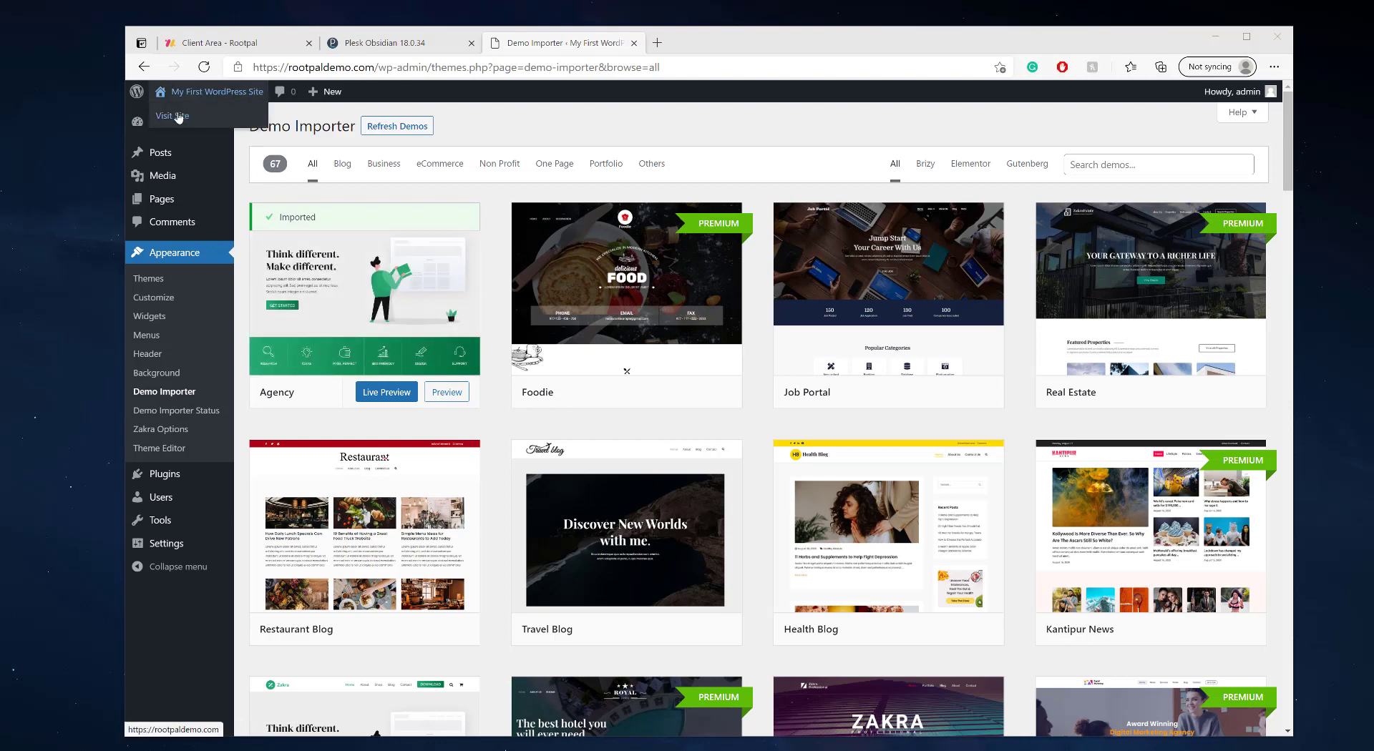
# - Visit rootpaldemo.com and scroll through the imported Agency homepage's portfolio, blog, pricing and team sections
pyautogui.click(179, 117)
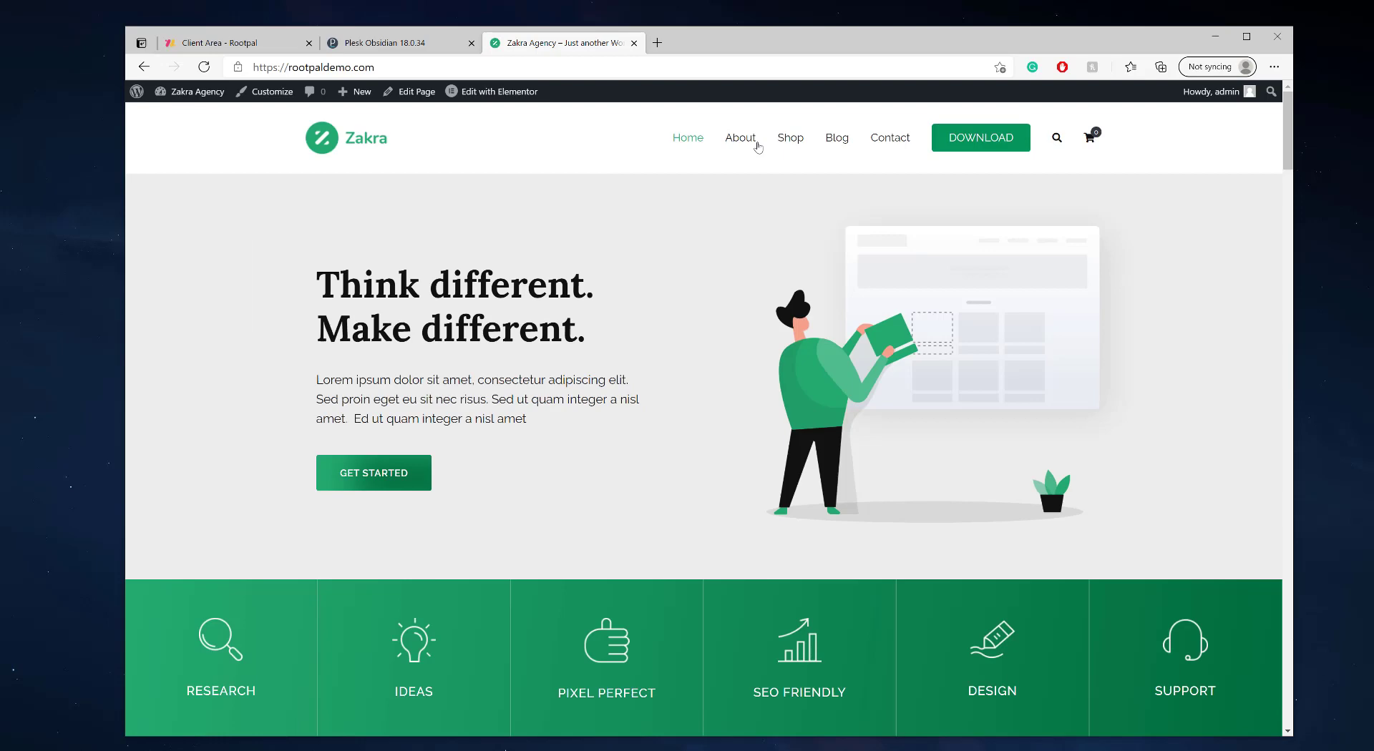
pyautogui.scroll(-12, 817, 381)
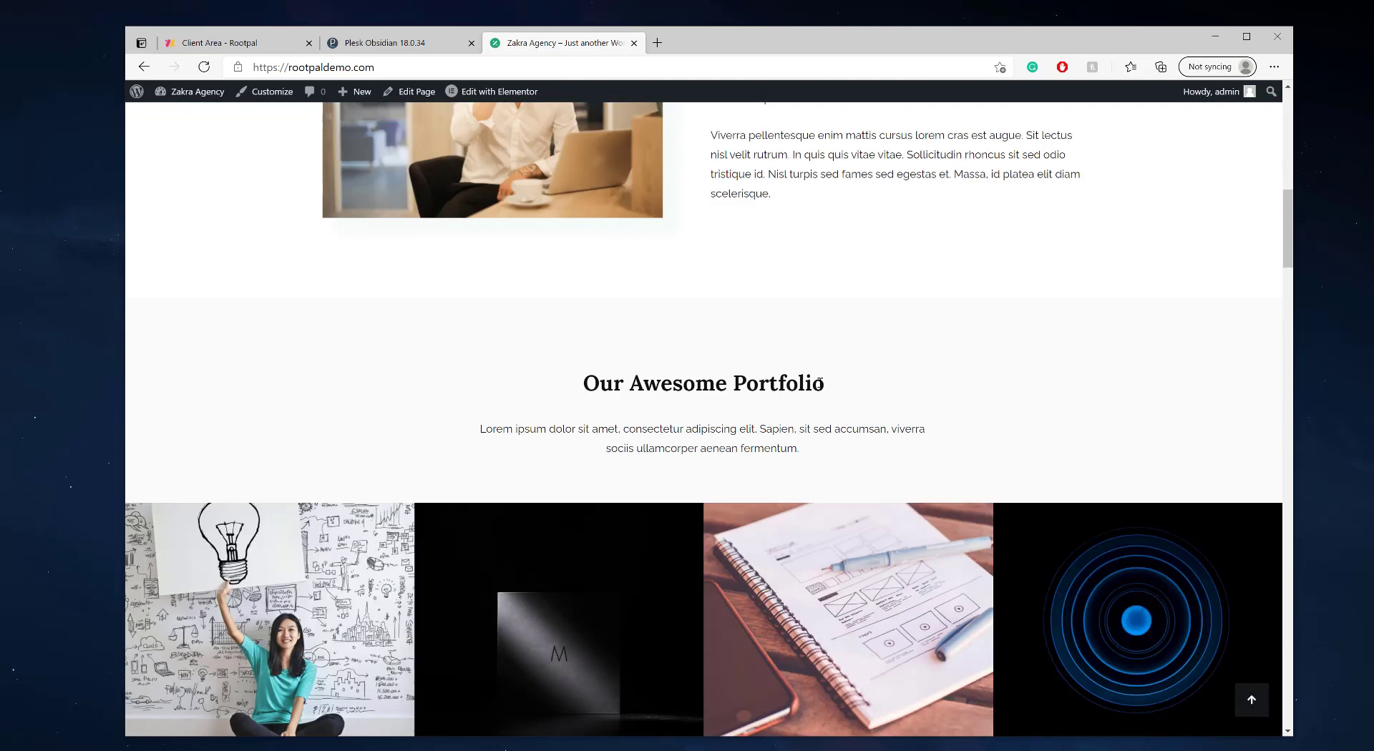
pyautogui.scroll(-15, 818, 381)
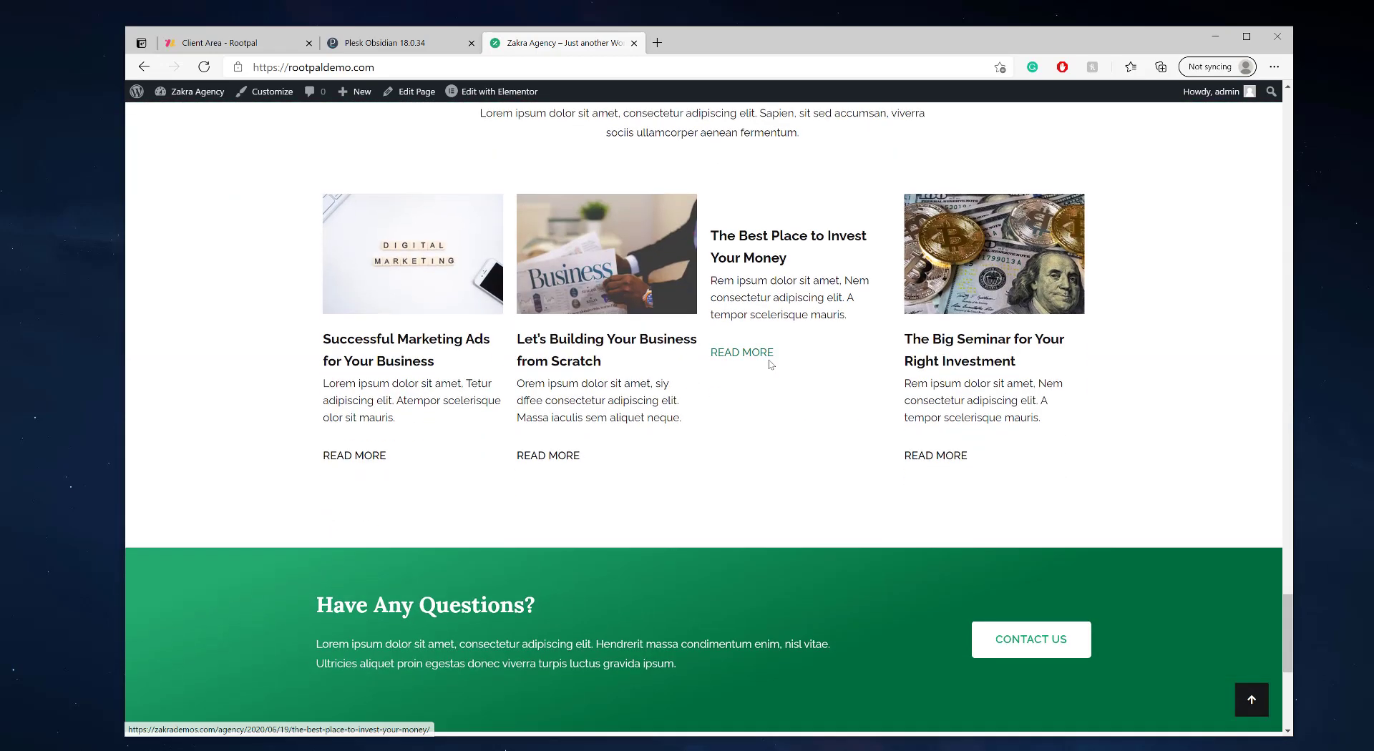
pyautogui.scroll(-5, 770, 364)
pyautogui.scroll(15, 769, 365)
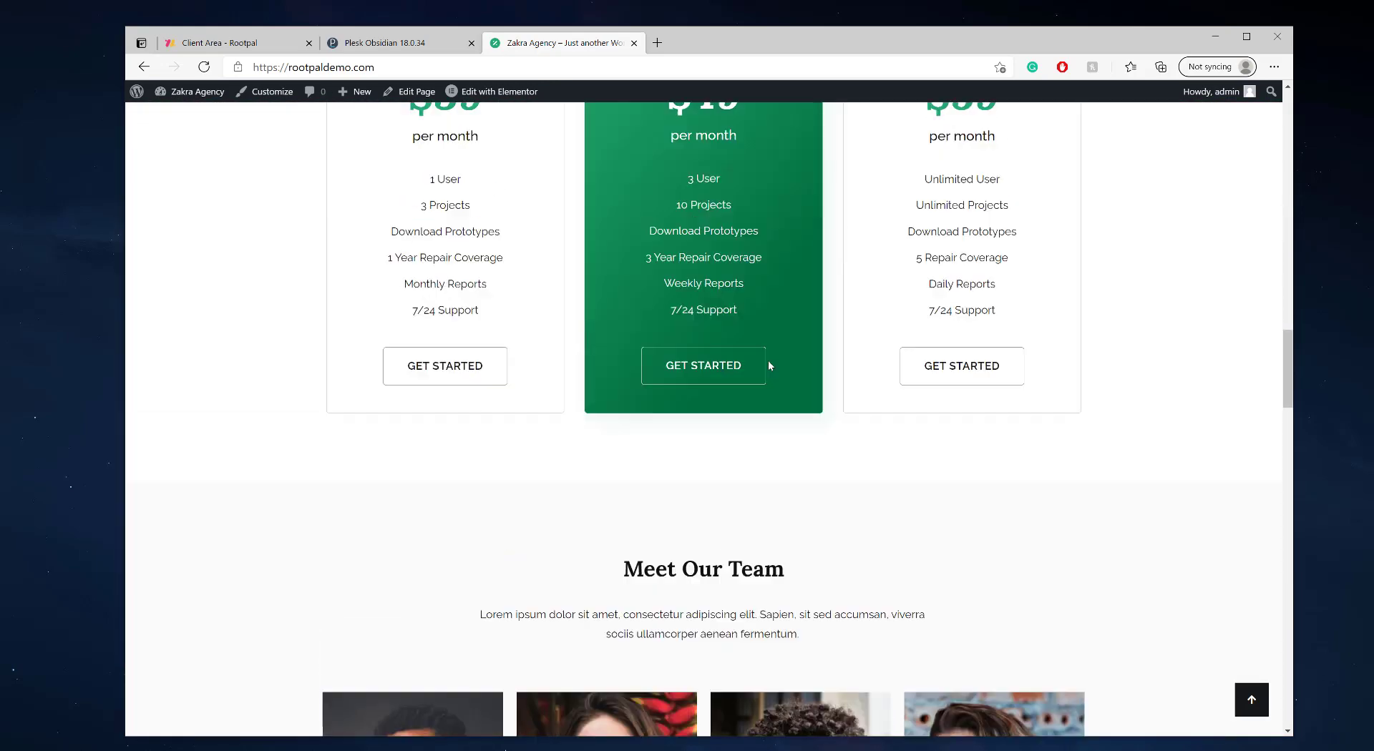
pyautogui.scroll(10, 768, 359)
# - Replace the home page hero heading with 'Rootpal Demo' in Elementor and update the page
pyautogui.moveTo(494, 91)
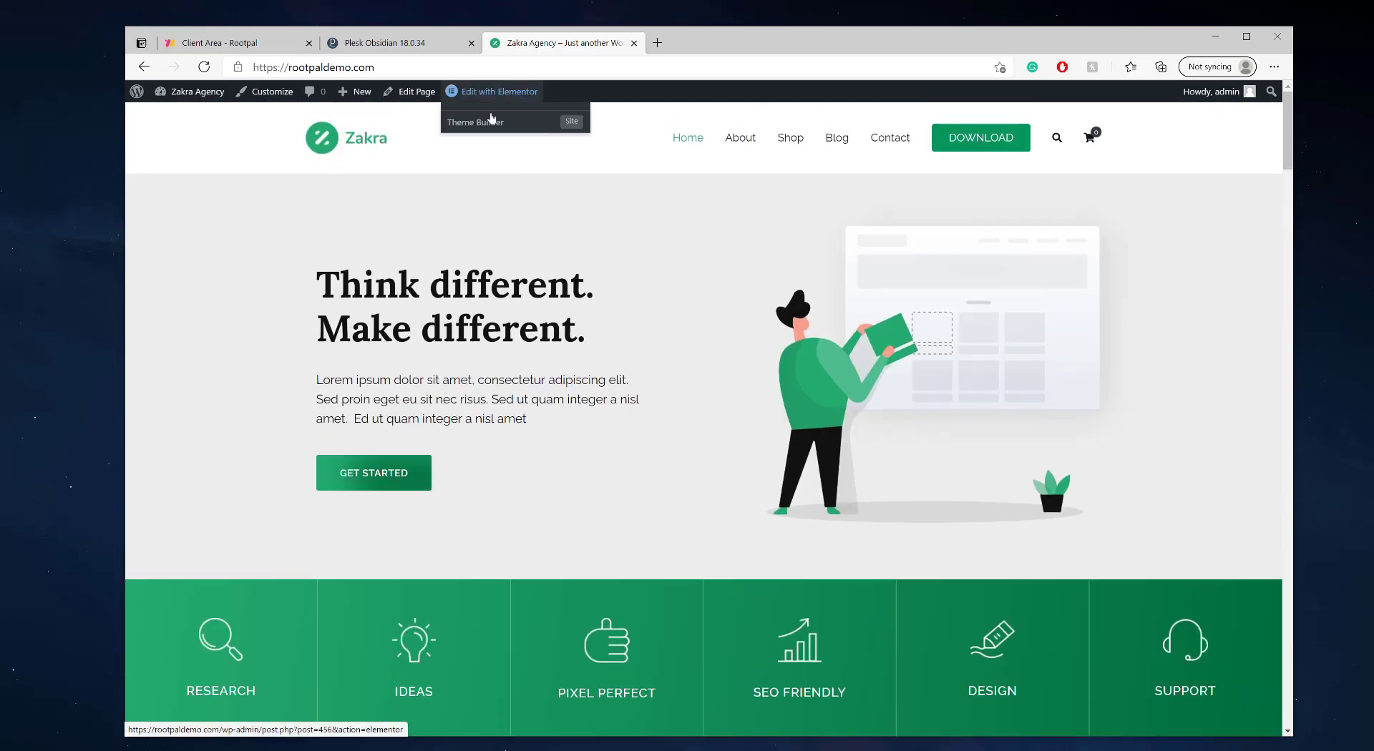
pyautogui.click(531, 97)
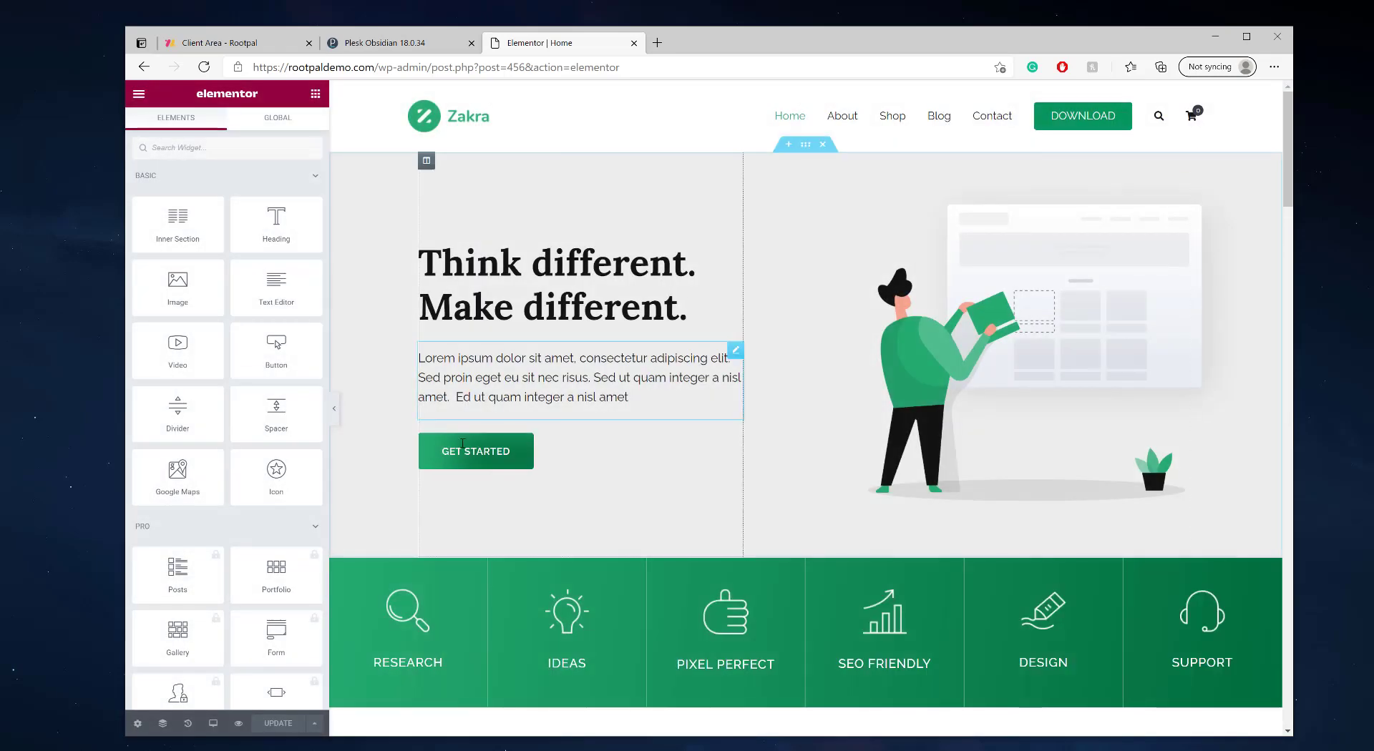
pyautogui.tripleClick(524, 283)
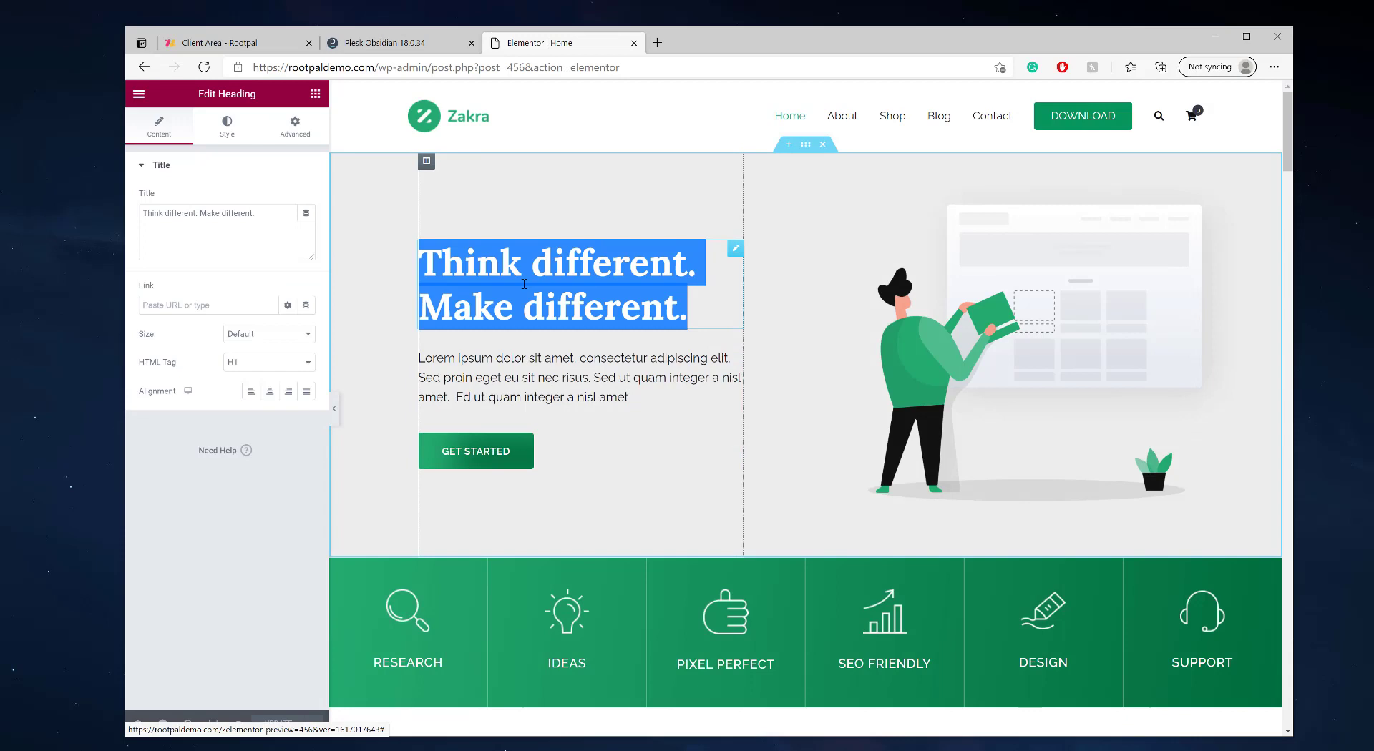
pyautogui.write('R')
pyautogui.hotkey('ctrl', 'a')
pyautogui.write('Root')
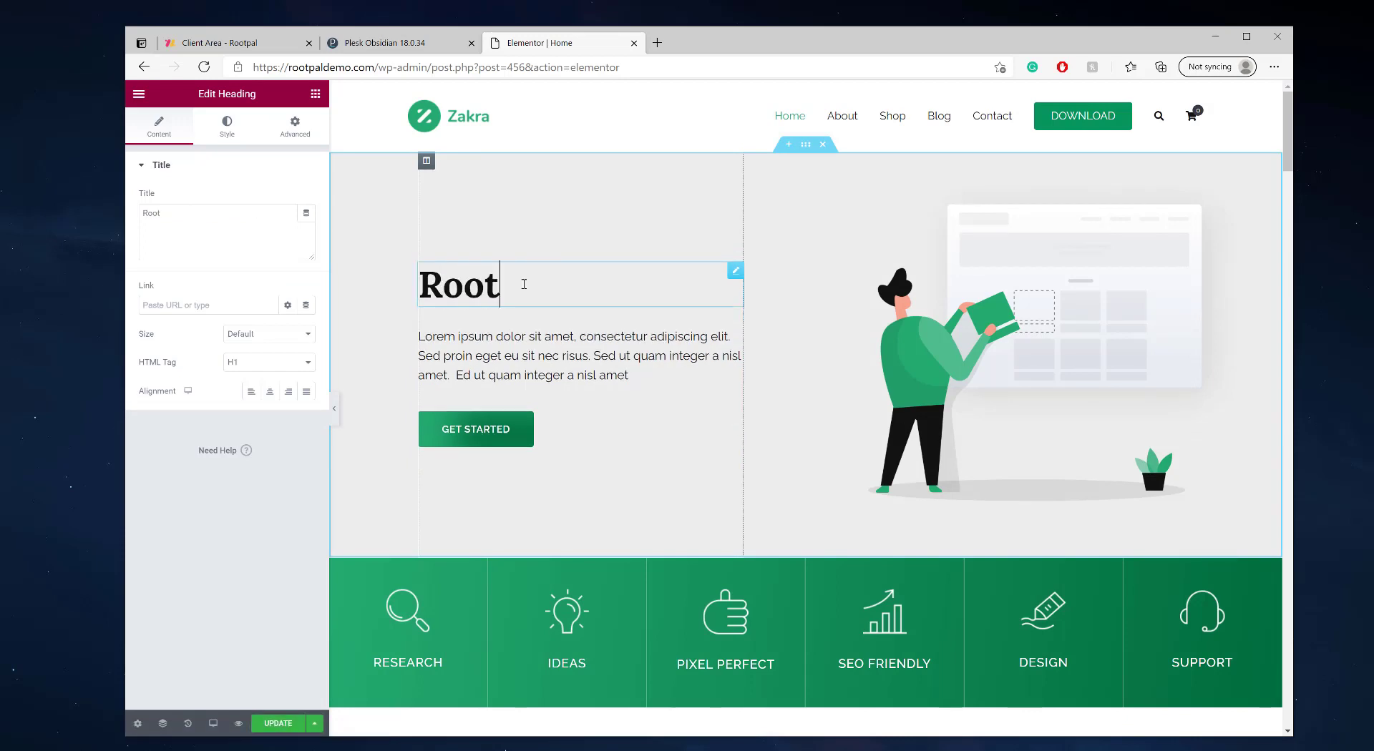
pyautogui.write('pal Demo')
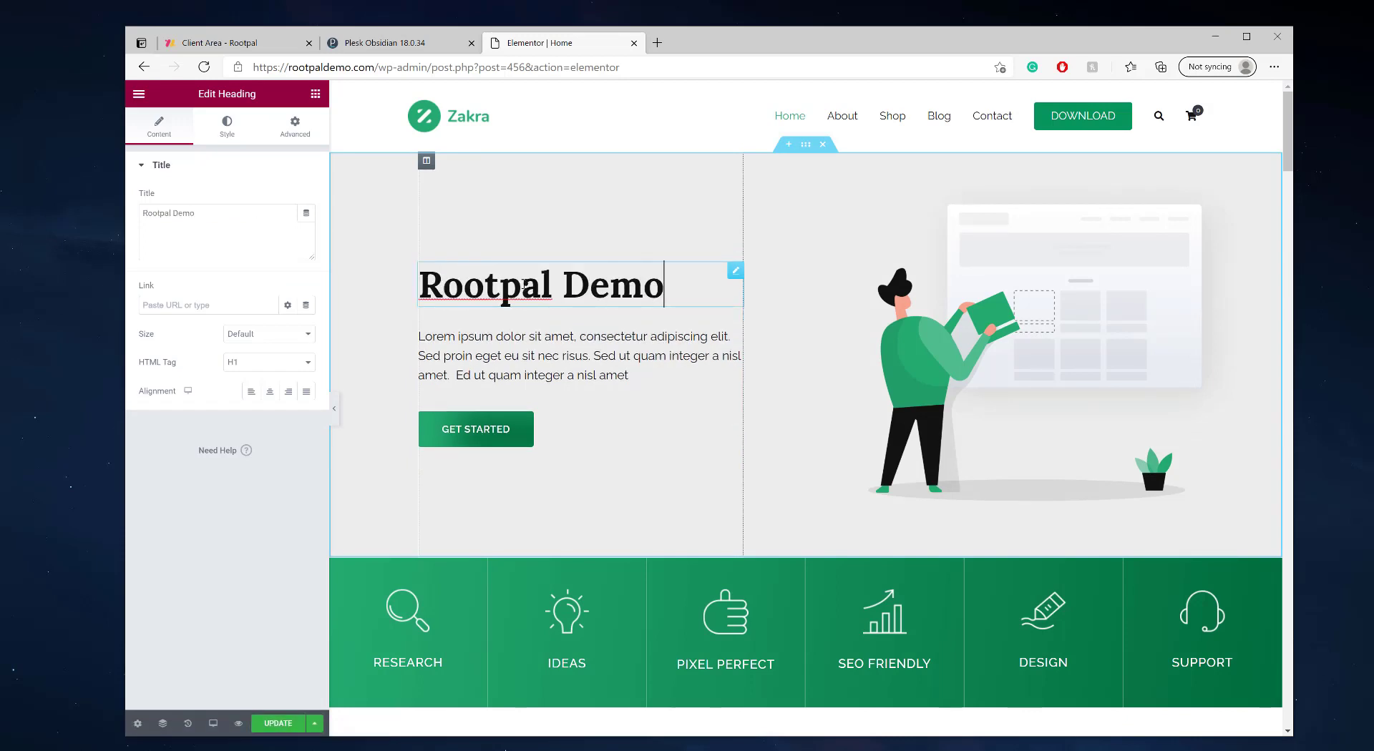
pyautogui.click(278, 724)
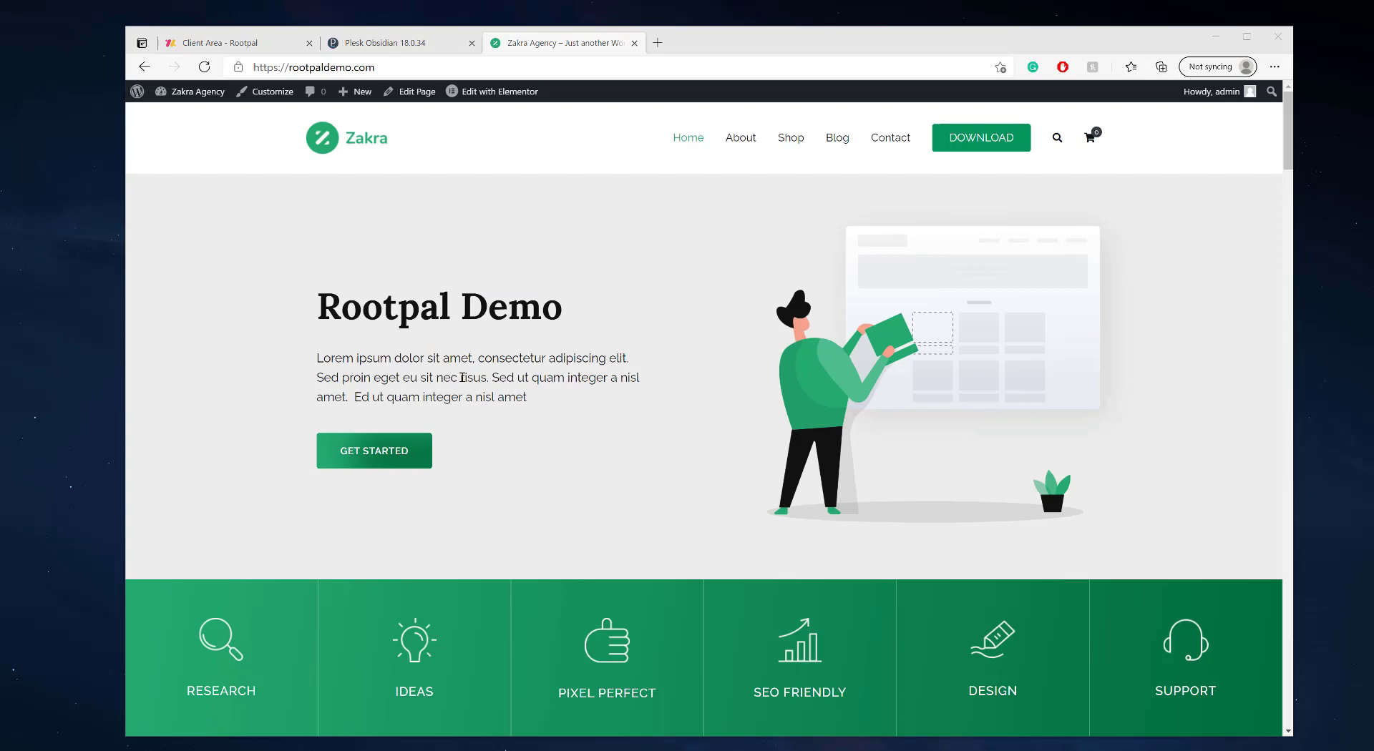
pyautogui.scroll(-8, 555, 478)
pyautogui.scroll(8, 591, 414)
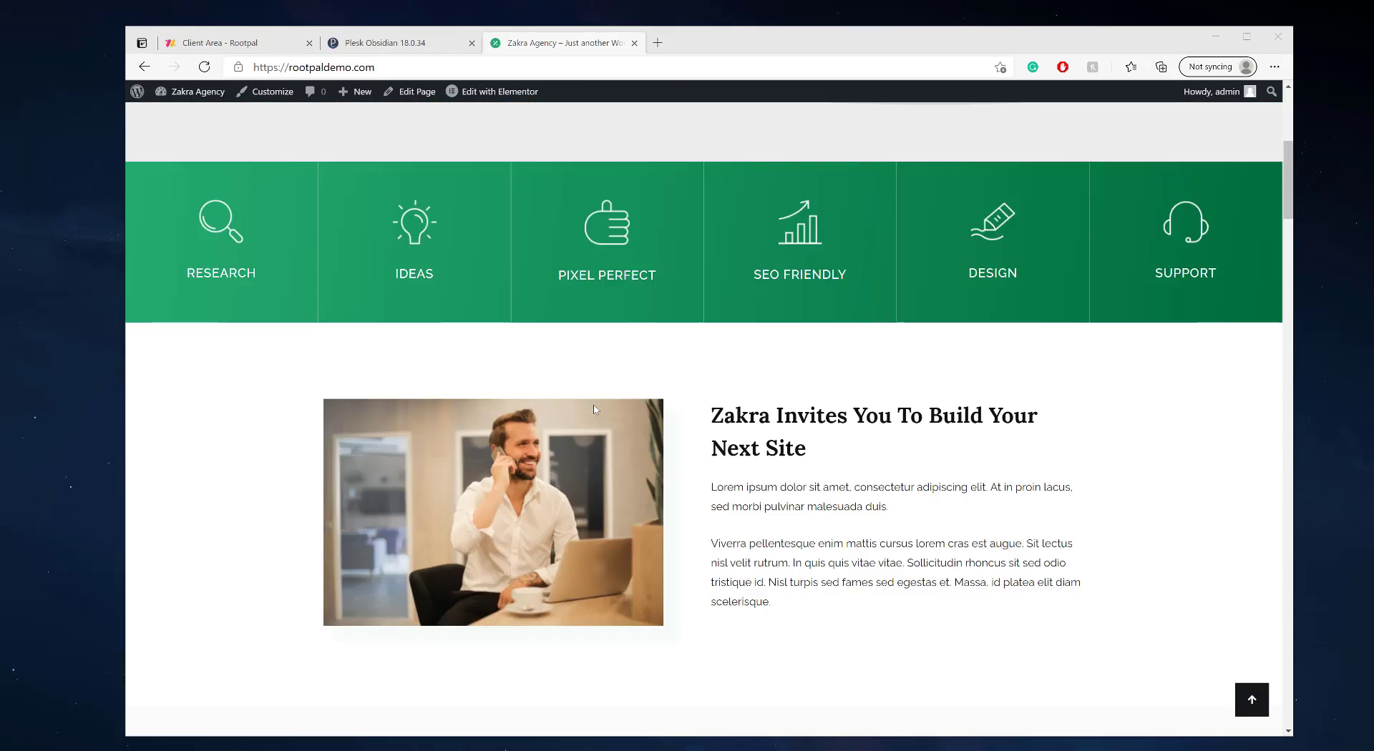
# - Browse the catalogue of installable plugins for rootpaldemo.com, then close it
pyautogui.click(398, 43)
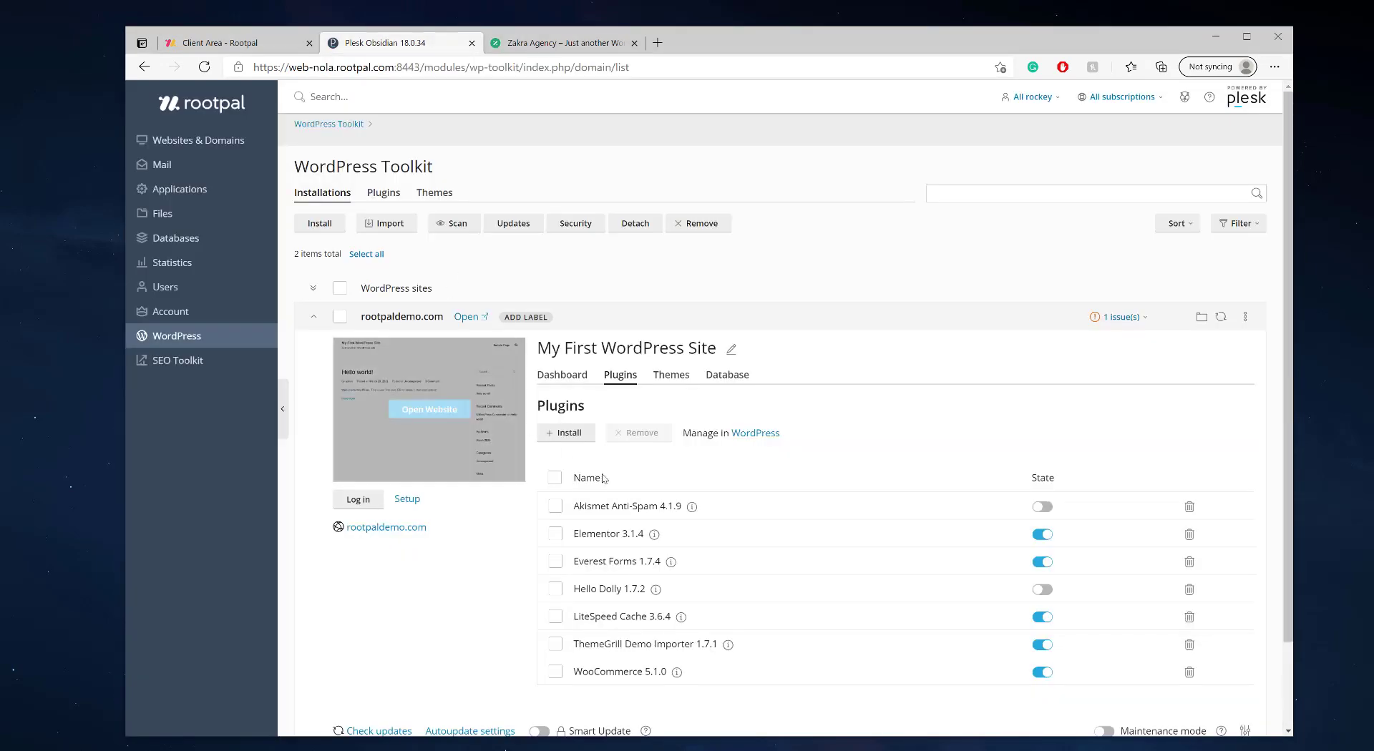
pyautogui.click(587, 432)
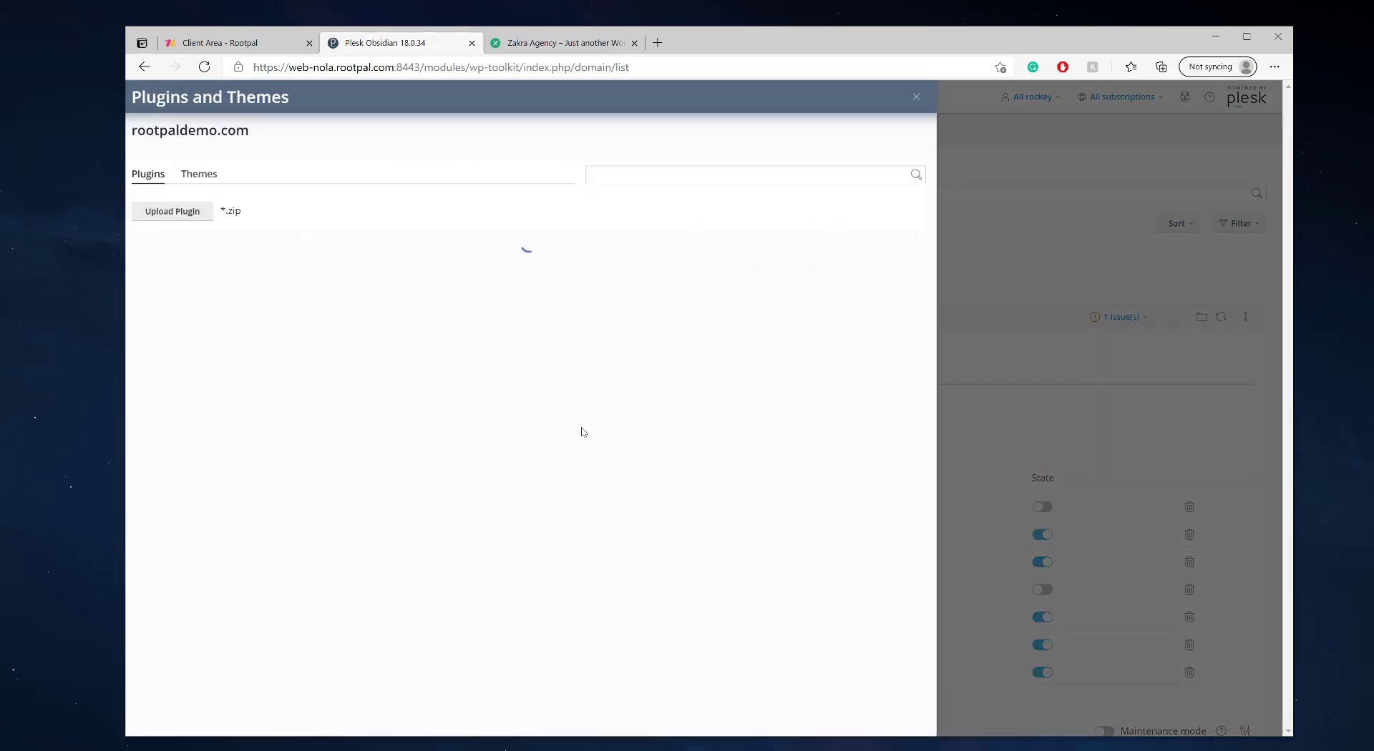
pyautogui.scroll(-3, 288, 408)
pyautogui.scroll(-15, 288, 408)
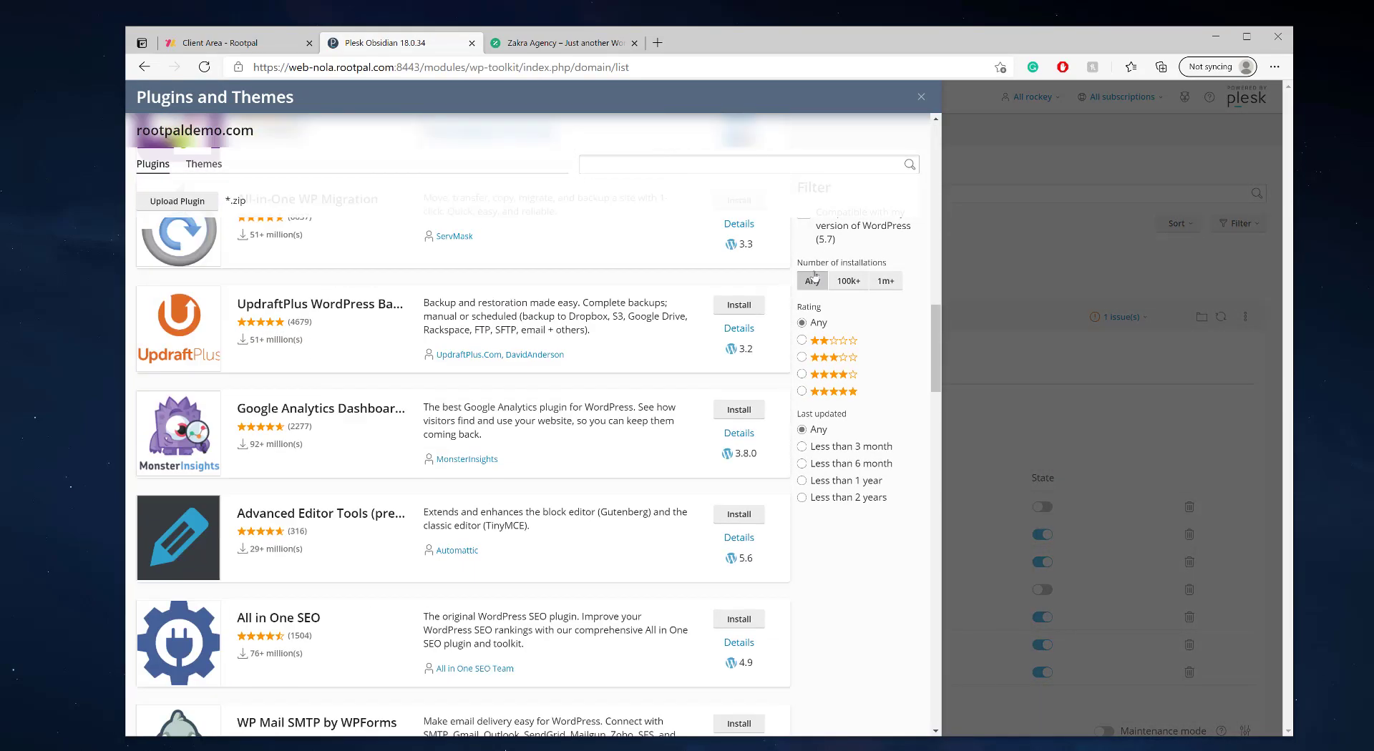
pyautogui.click(920, 98)
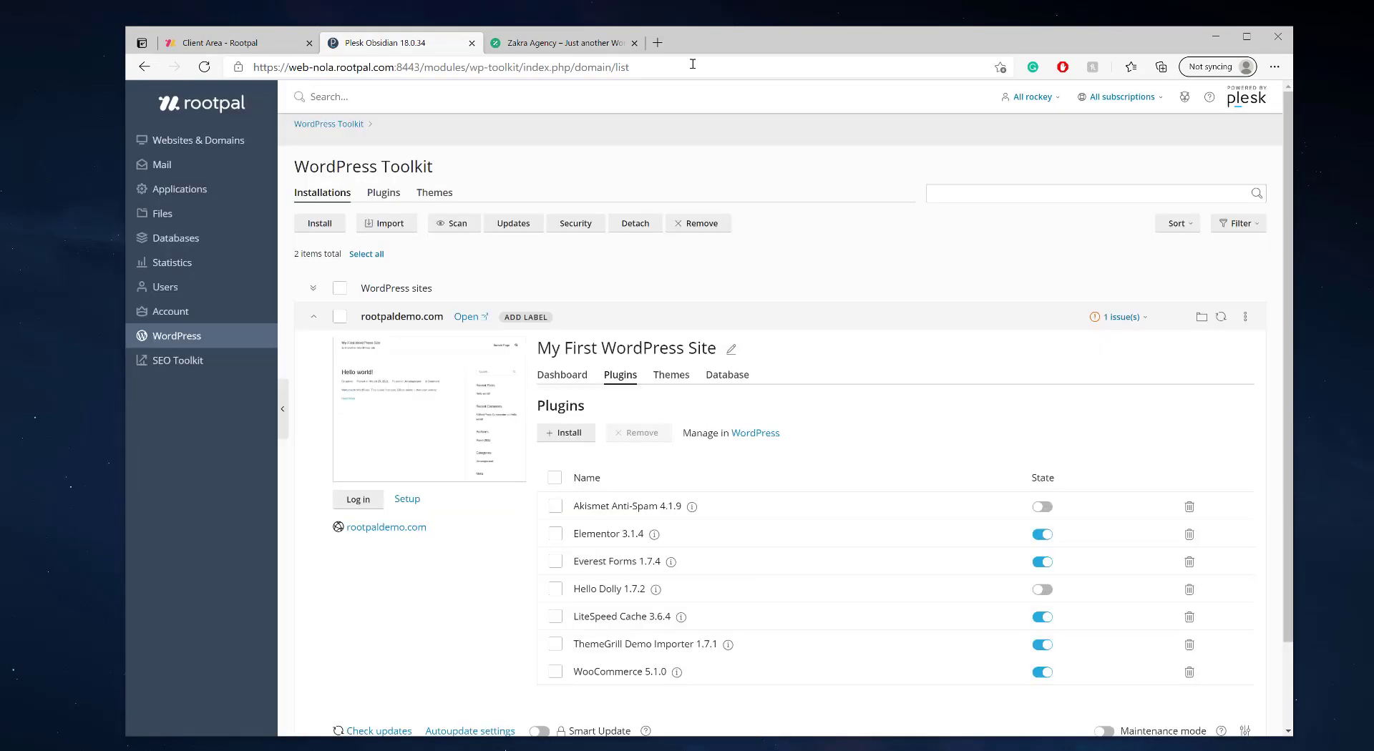
# - Glance at the live Rootpal Demo site, then scroll through rootpaldemo.com's seven installed plugins
pyautogui.click(597, 45)
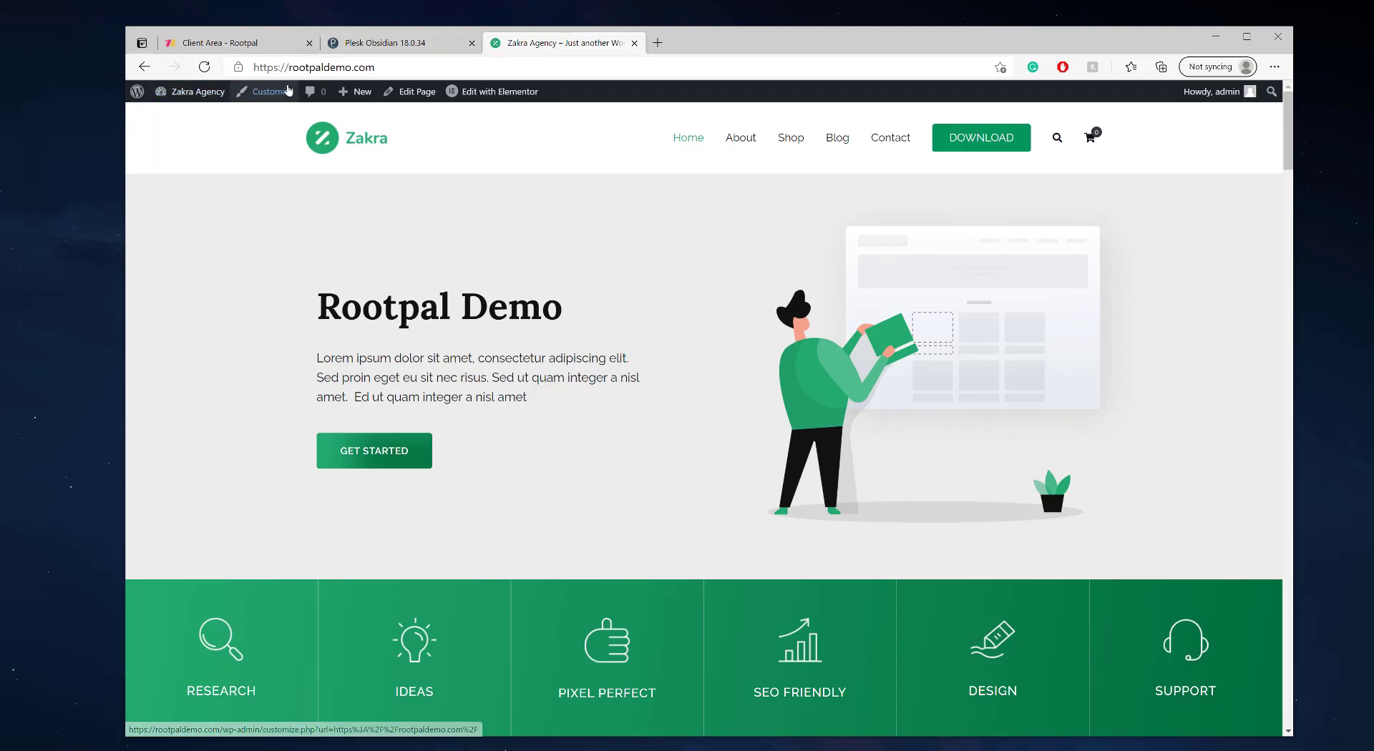
pyautogui.click(413, 45)
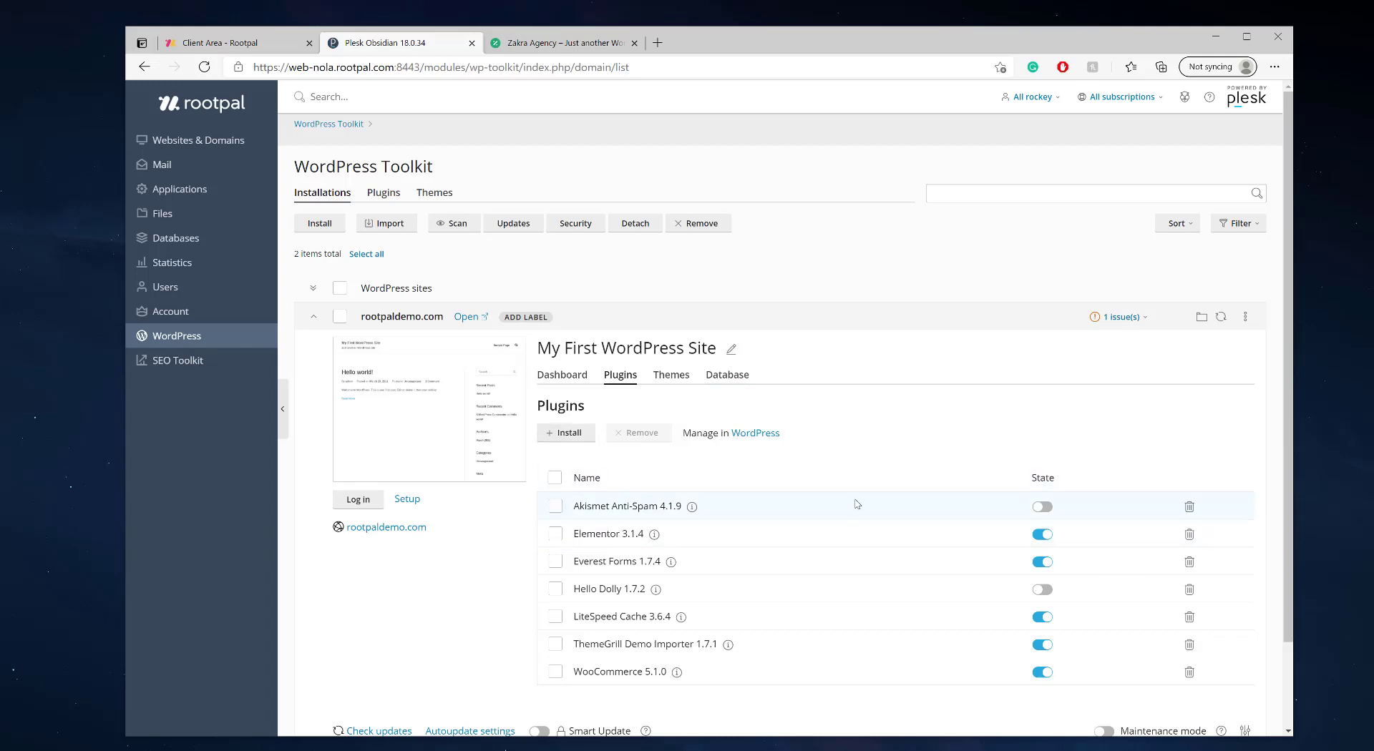
pyautogui.scroll(-3, 857, 504)
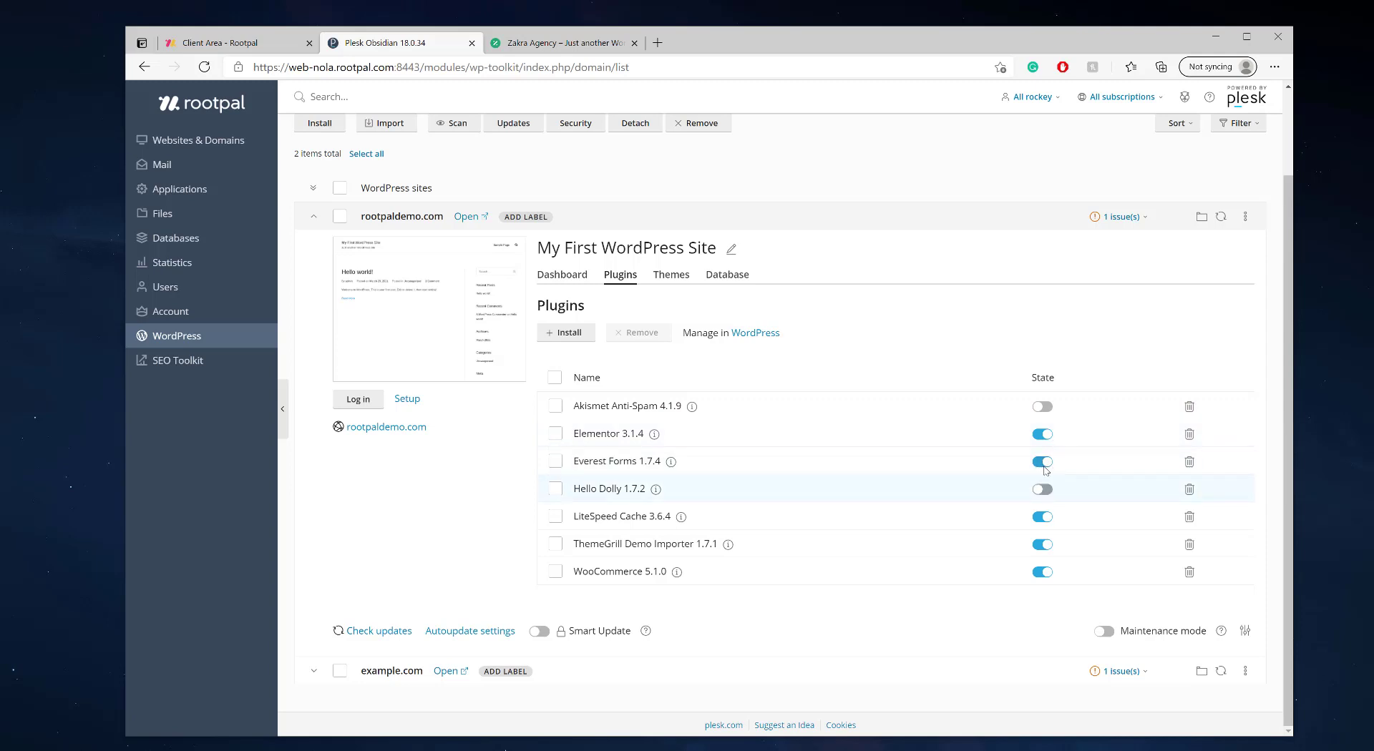
pyautogui.click(1042, 519)
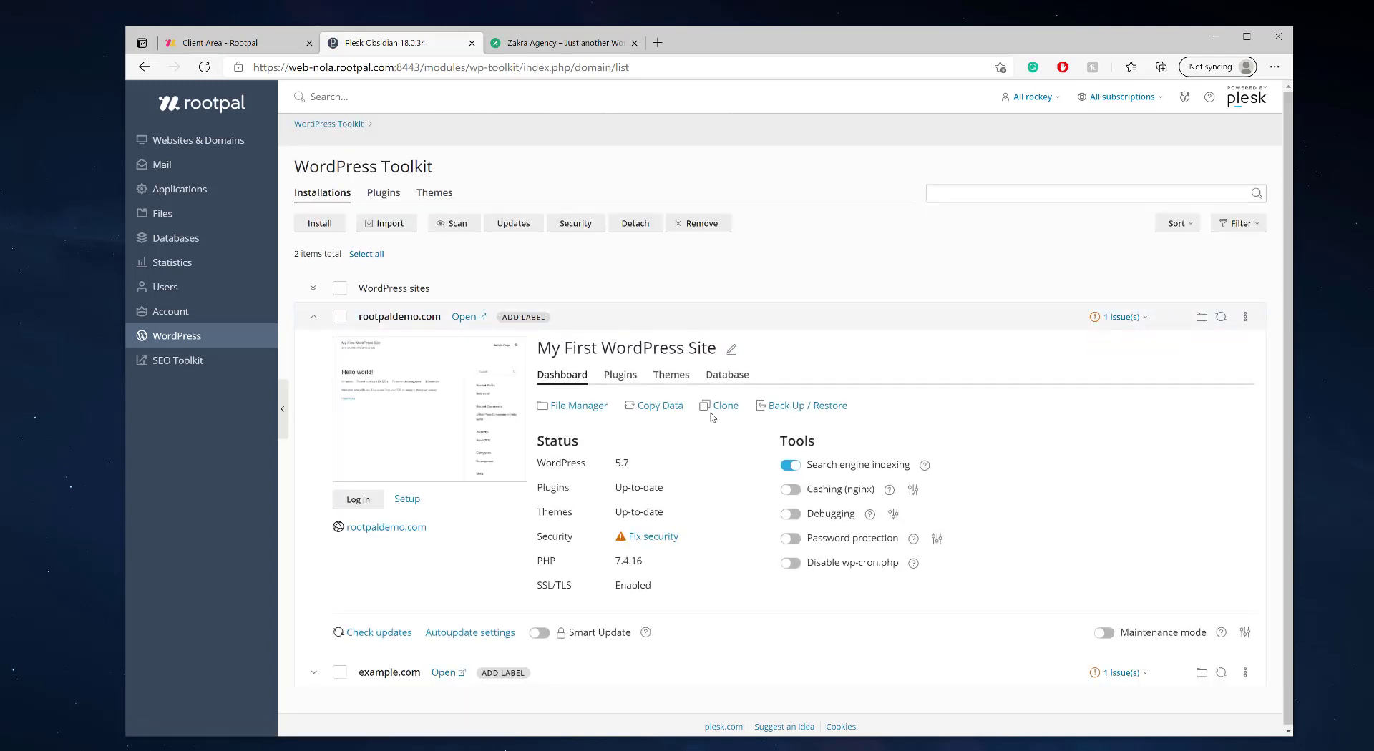
pyautogui.click(620, 375)
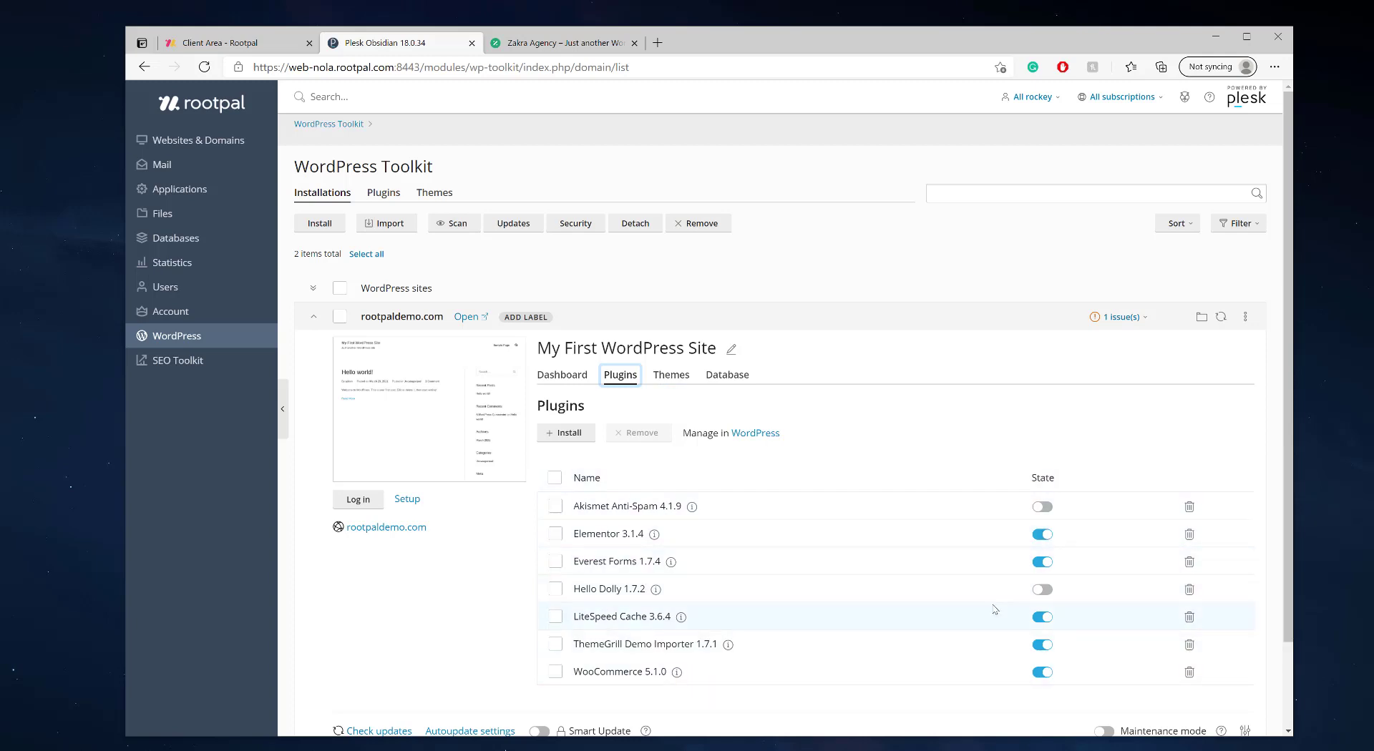
pyautogui.click(1043, 620)
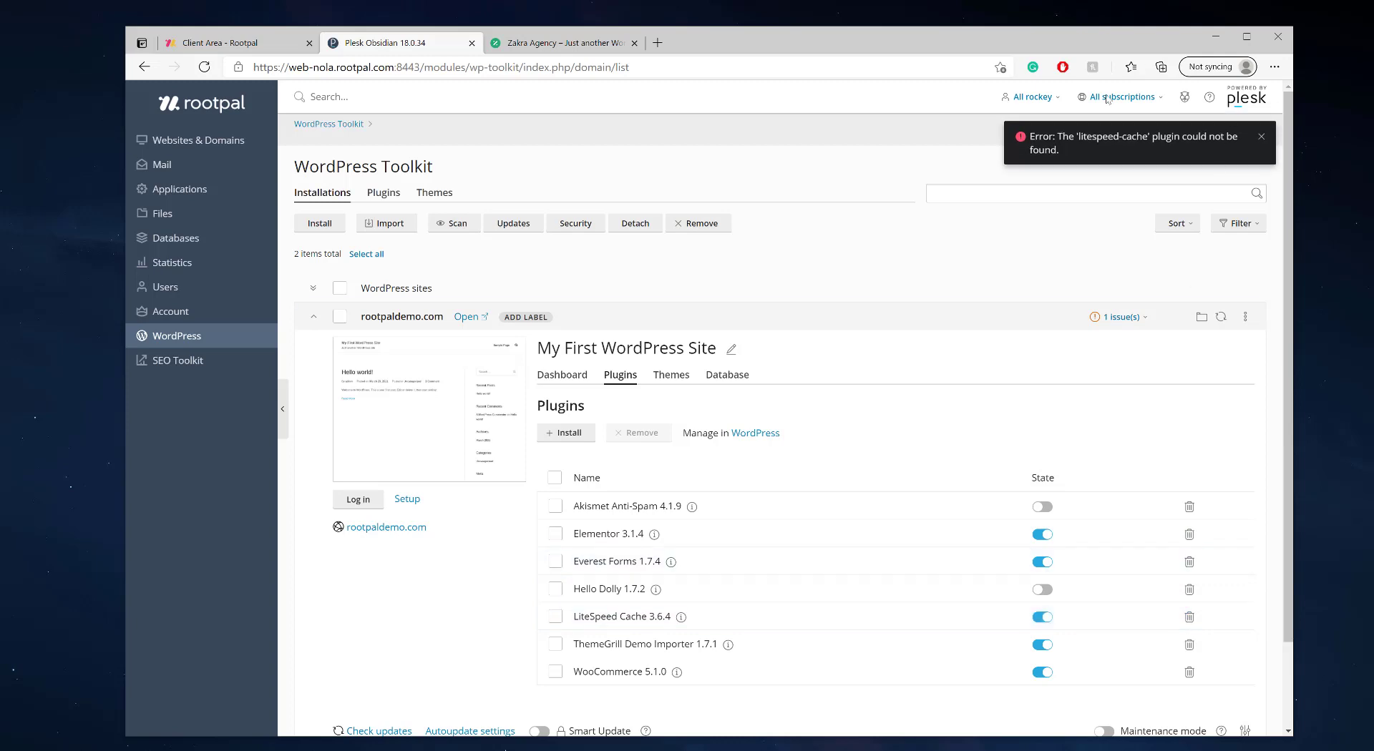
pyautogui.tripleClick(1060, 136)
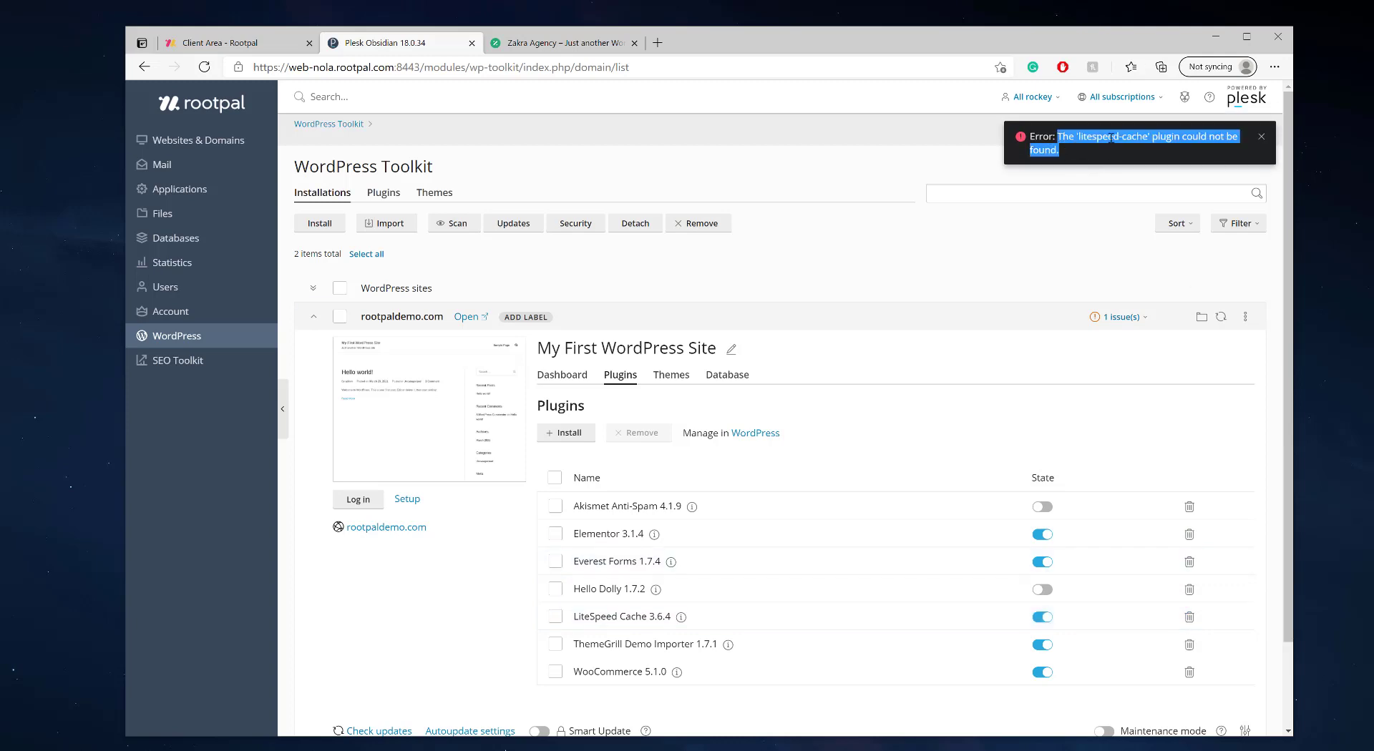
pyautogui.click(1260, 137)
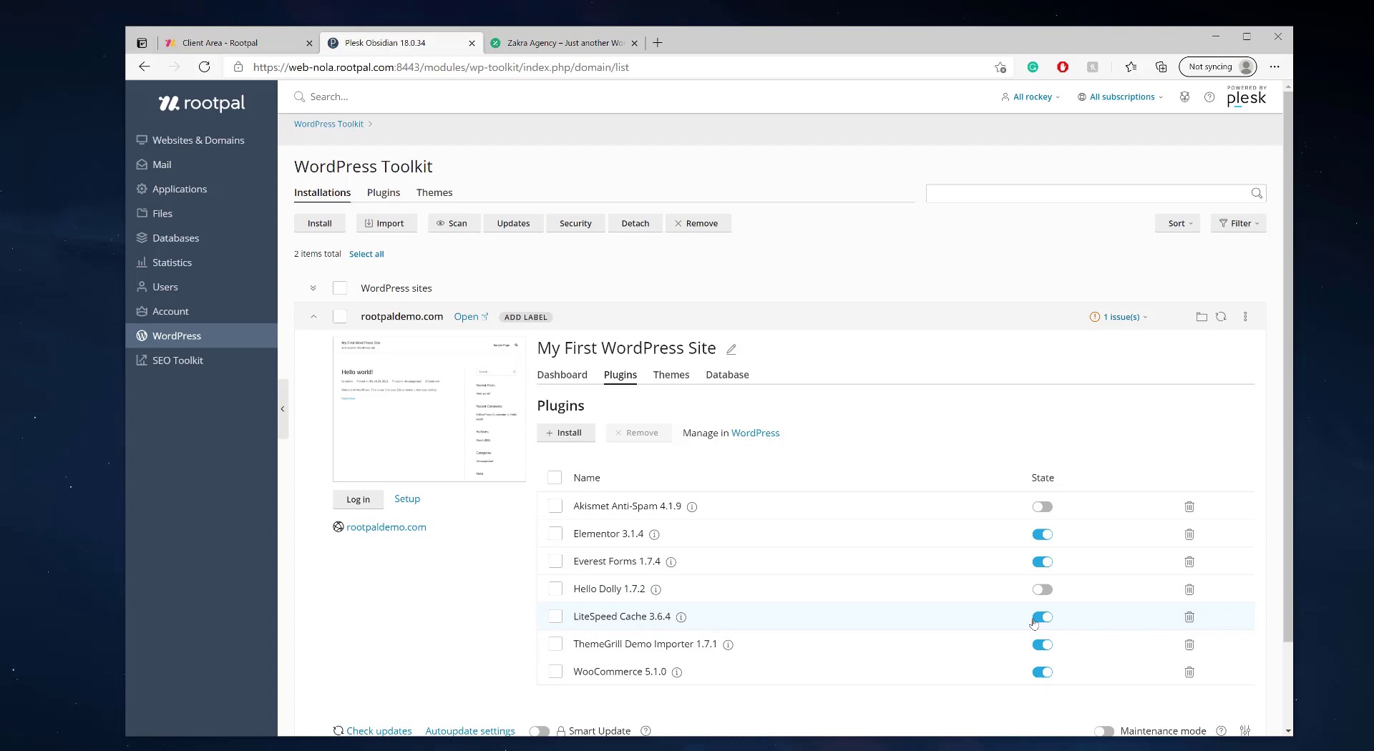
# - Delete the Hello Dolly plugin from rootpaldemo.com and check its Database tab
pyautogui.click(1190, 589)
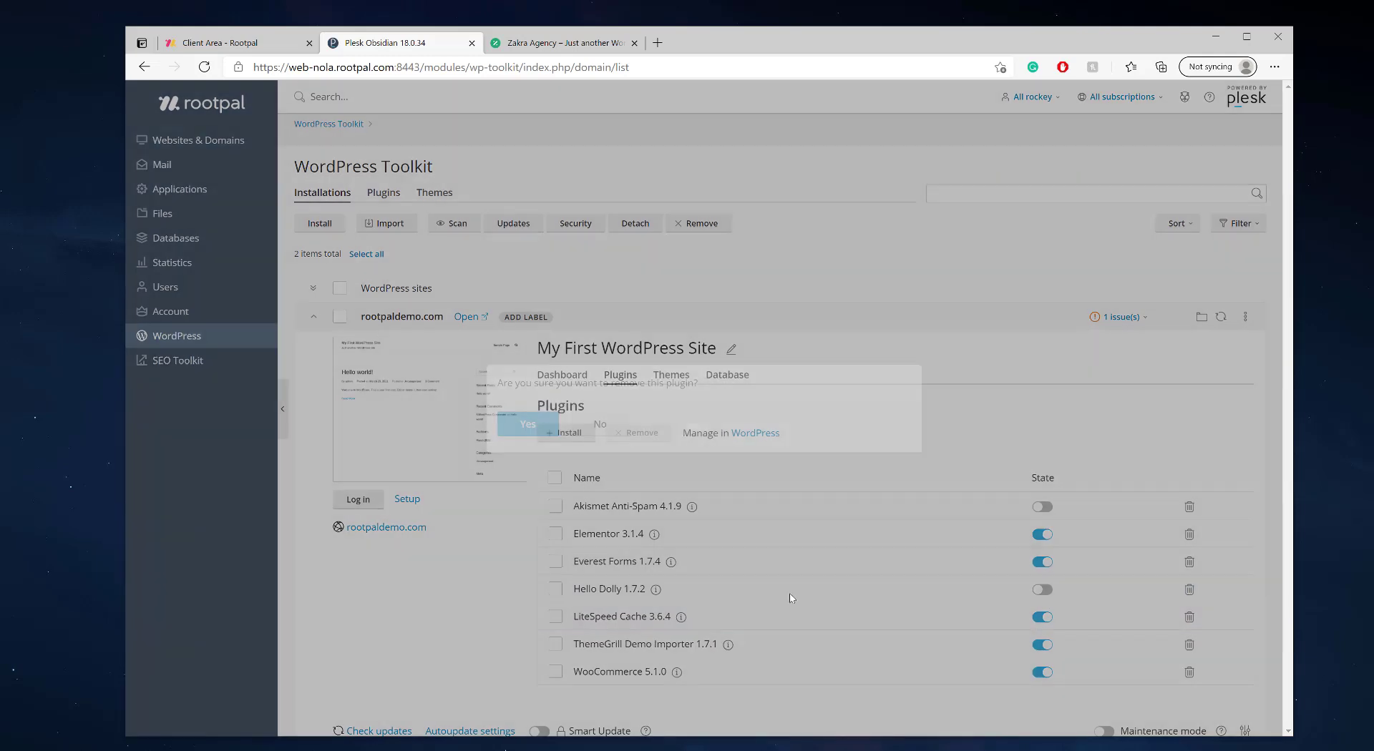
pyautogui.click(528, 424)
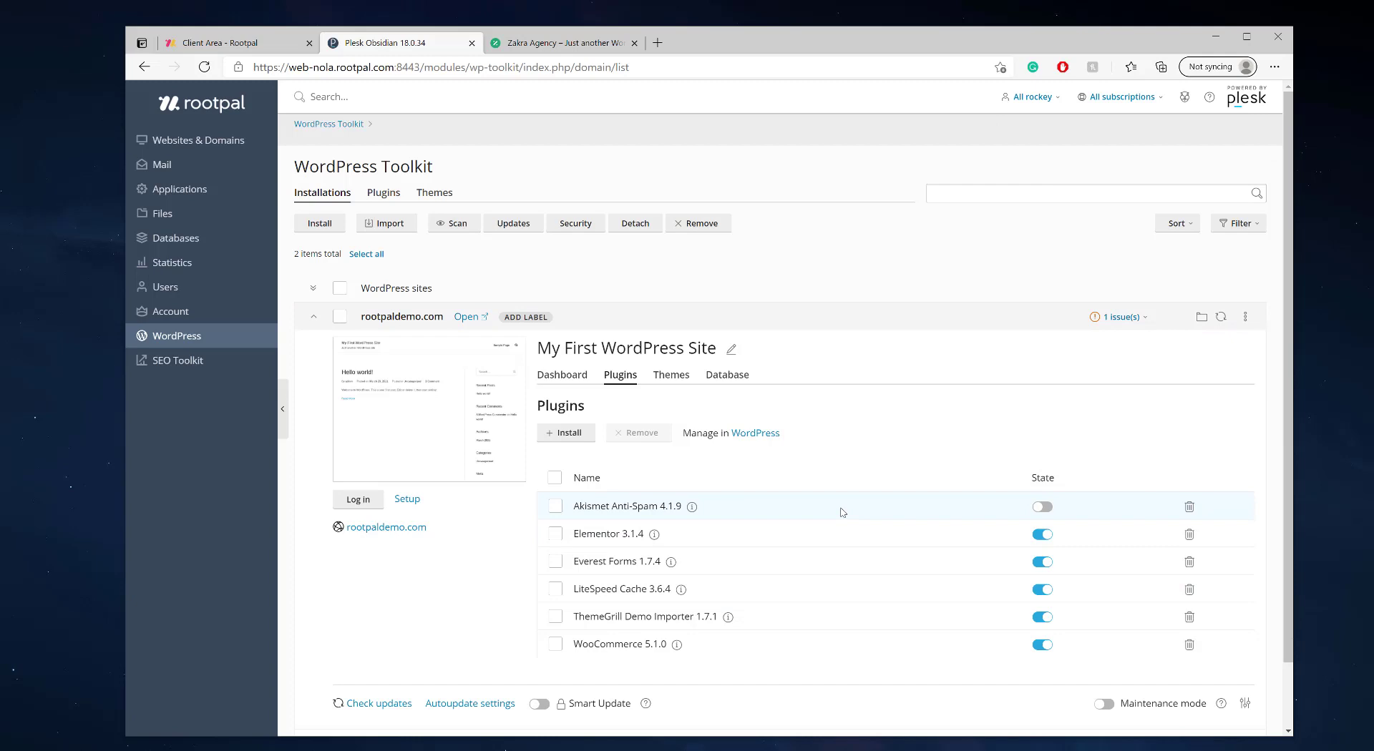
pyautogui.click(748, 385)
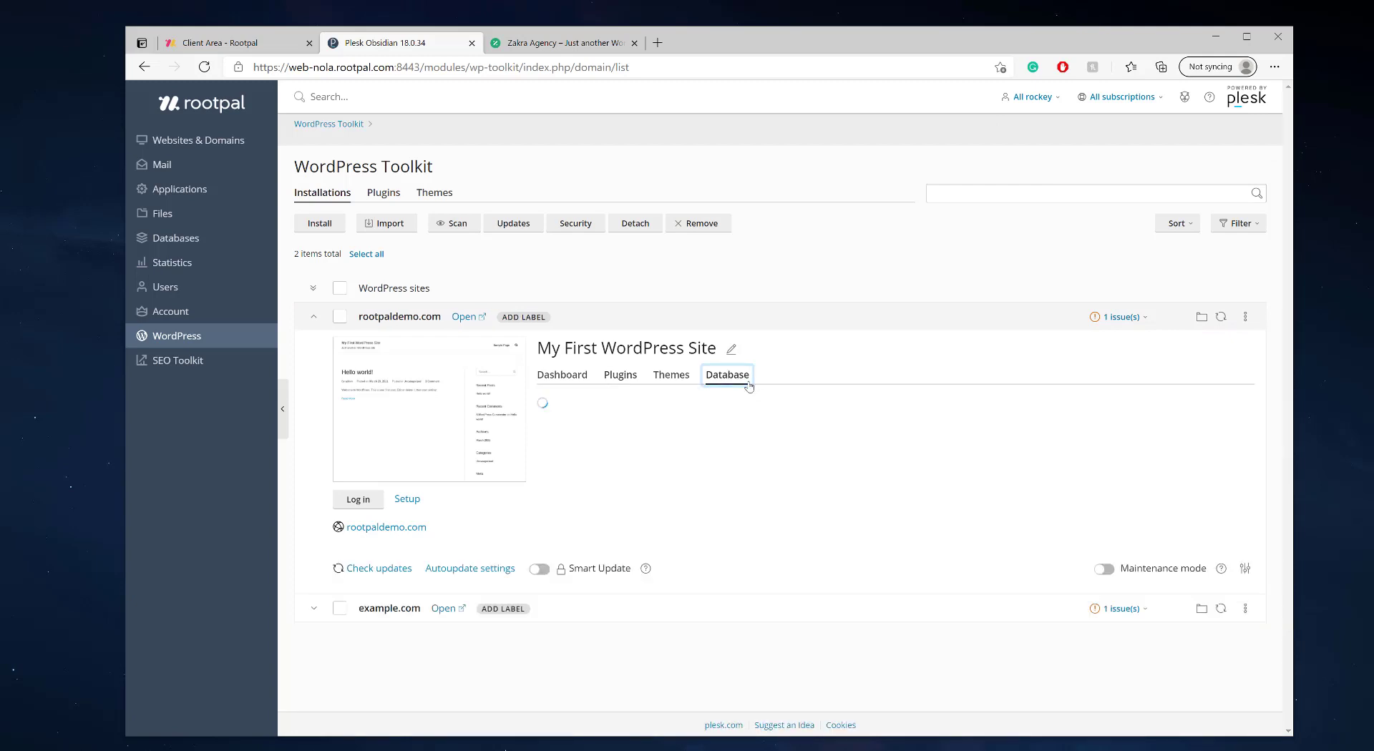
pyautogui.click(632, 380)
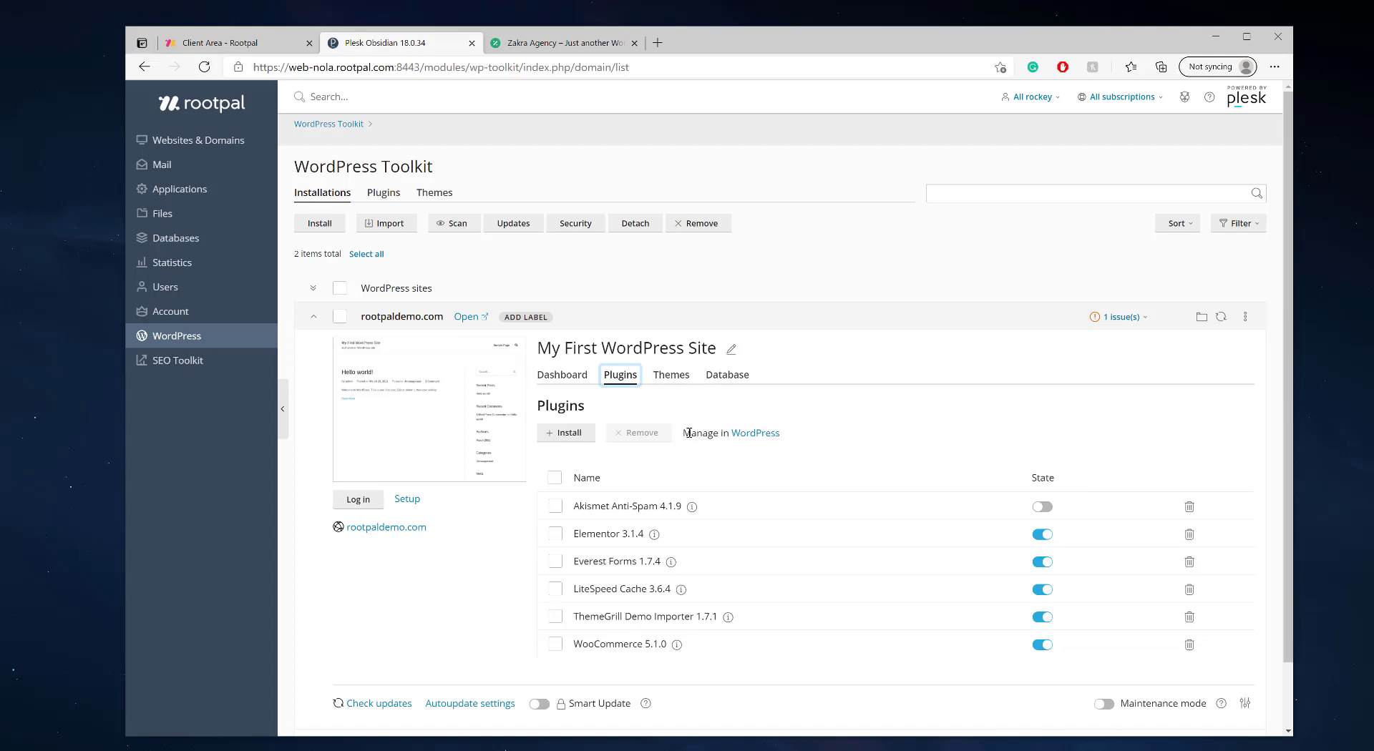
# - Expand the example.com details and compare them with rootpaldemo.com's Up-to-date status
pyautogui.click(612, 324)
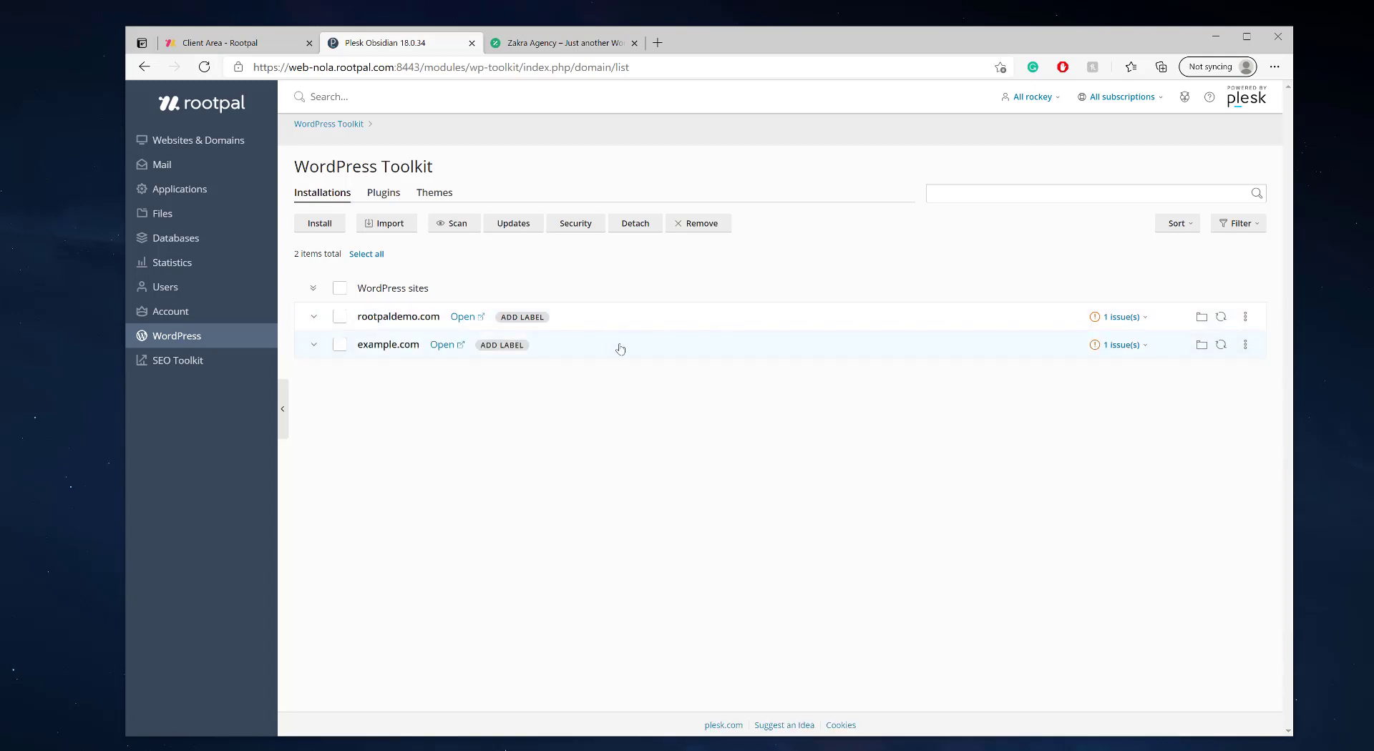
pyautogui.click(614, 348)
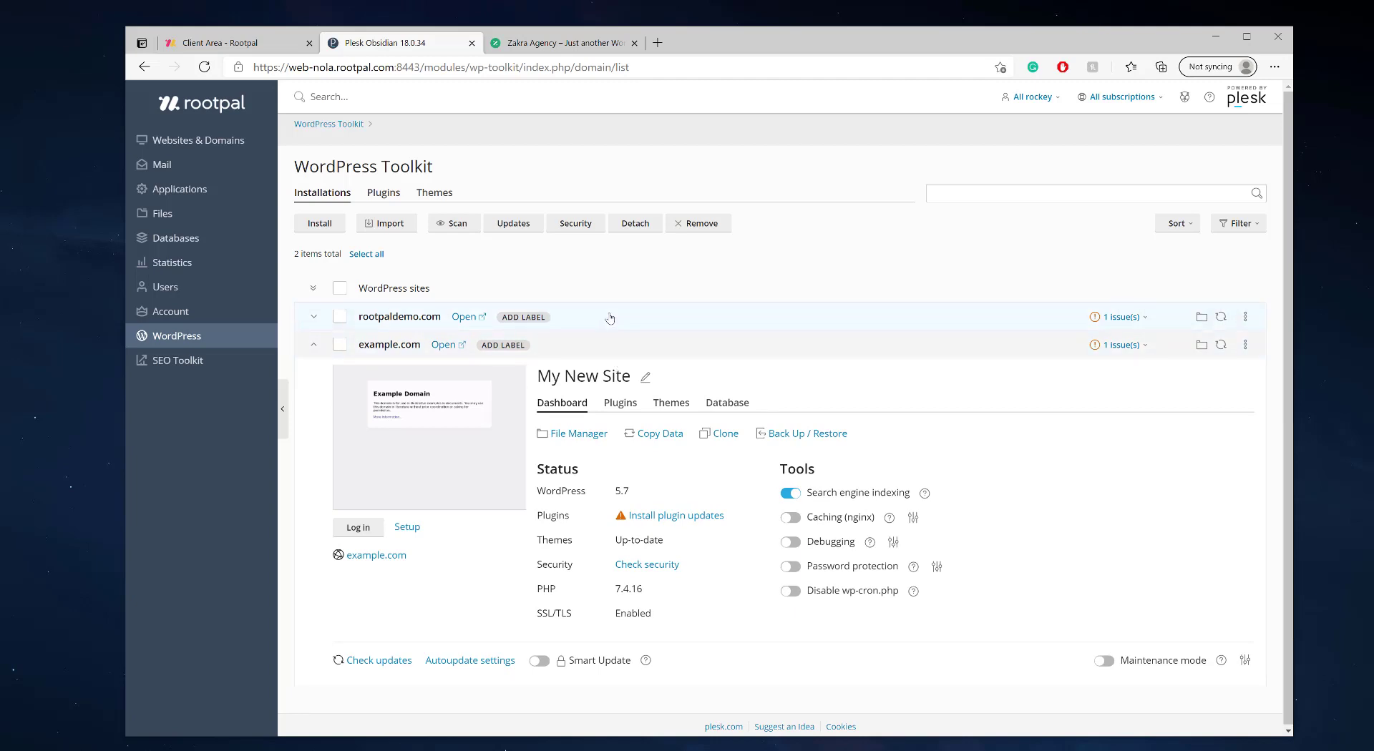
pyautogui.click(615, 317)
pyautogui.click(617, 319)
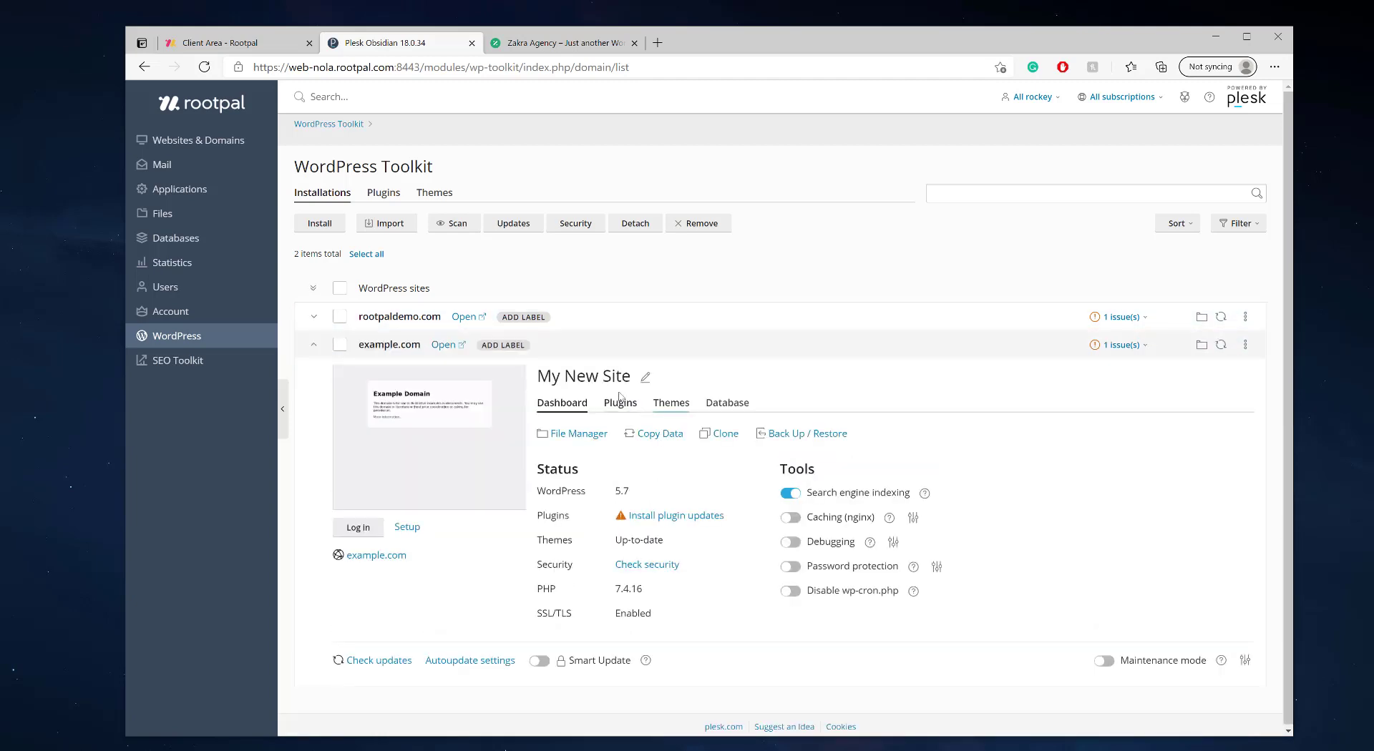
pyautogui.click(612, 327)
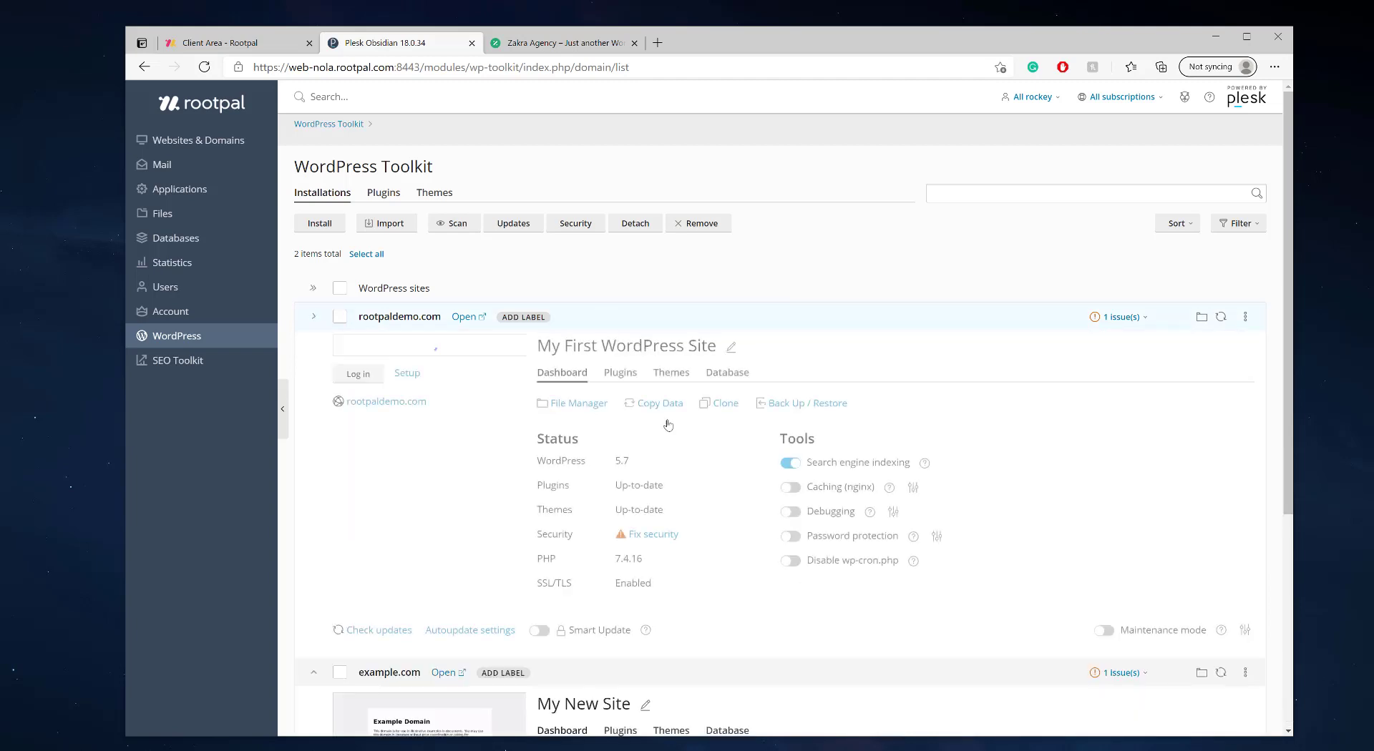
pyautogui.moveTo(612, 492)
pyautogui.mouseDown()
pyautogui.moveTo(683, 492)
pyautogui.moveTo(611, 516)
pyautogui.mouseUp()
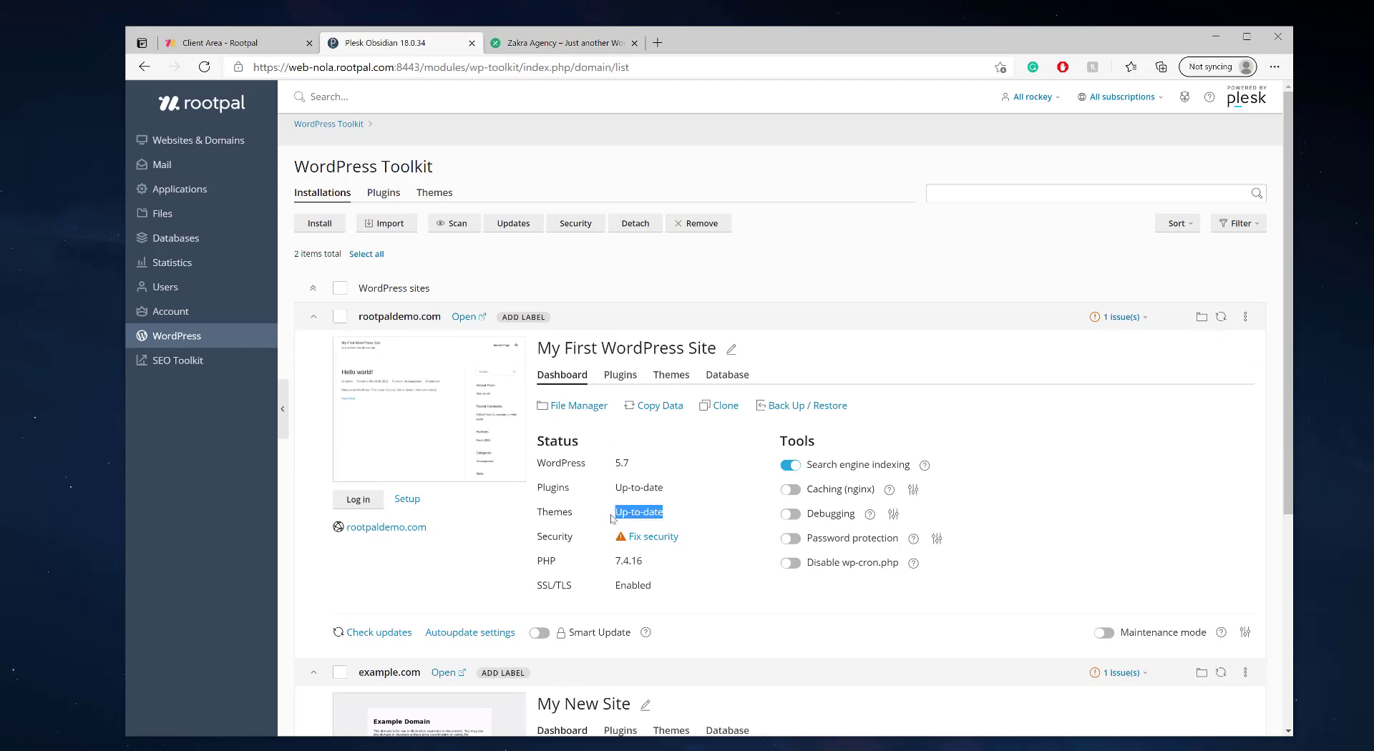
pyautogui.click(576, 327)
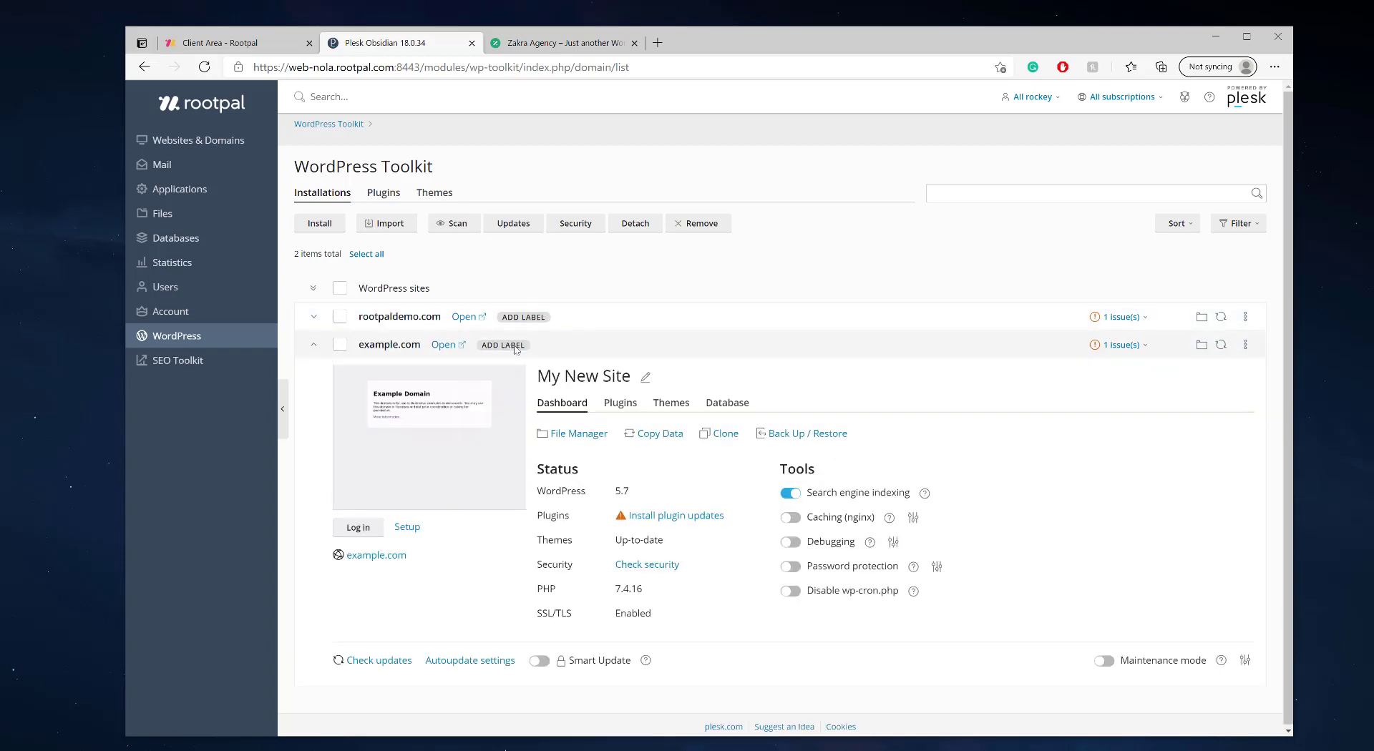
# - Look at the site Filter and Sort options without changing them, then select both WordPress sites
pyautogui.click(1235, 225)
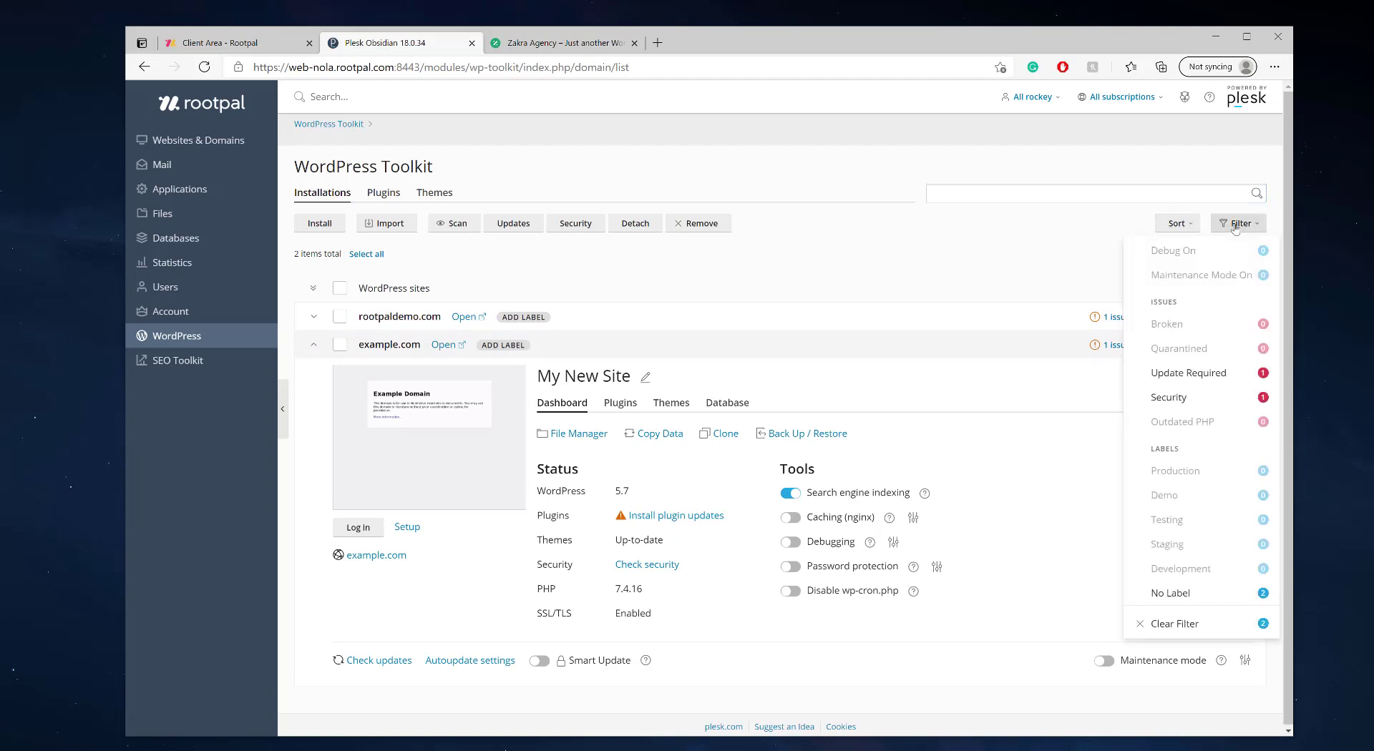
pyautogui.click(1195, 224)
pyautogui.click(602, 258)
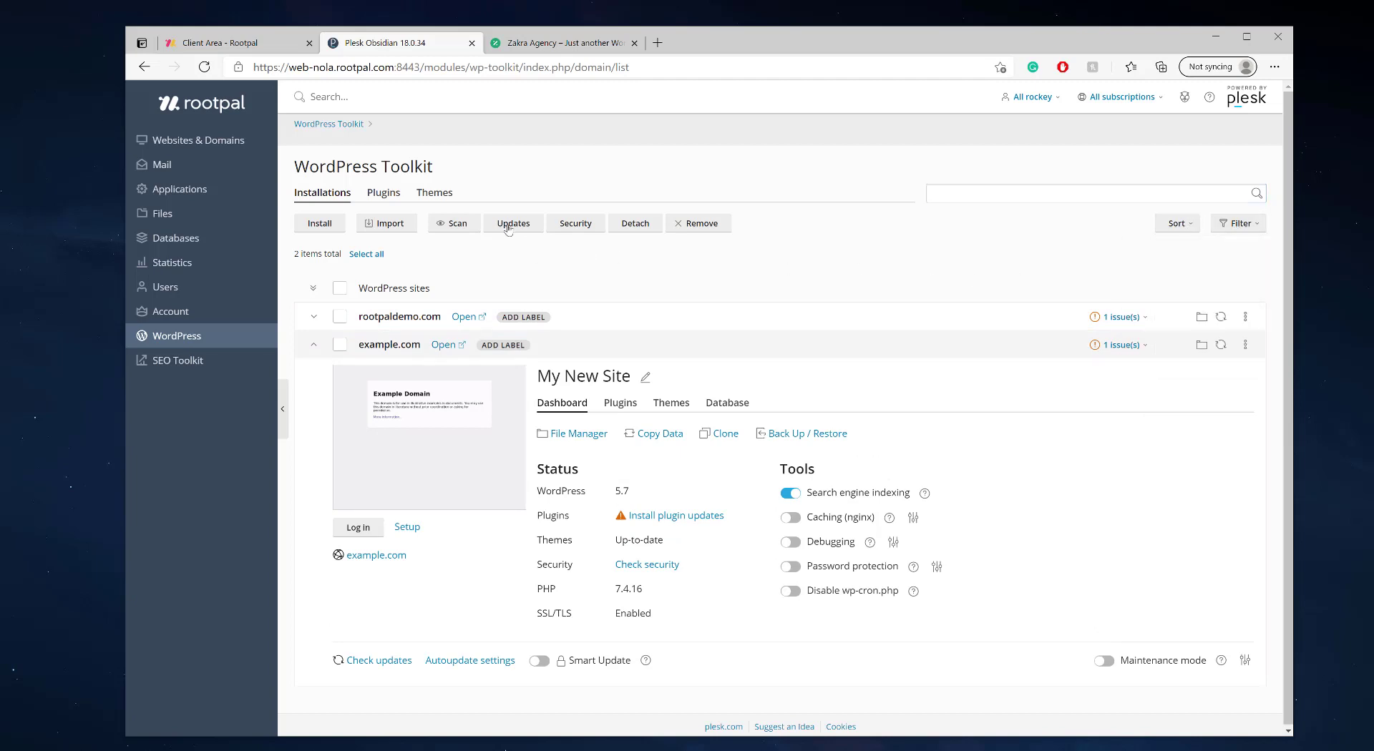
pyautogui.click(340, 290)
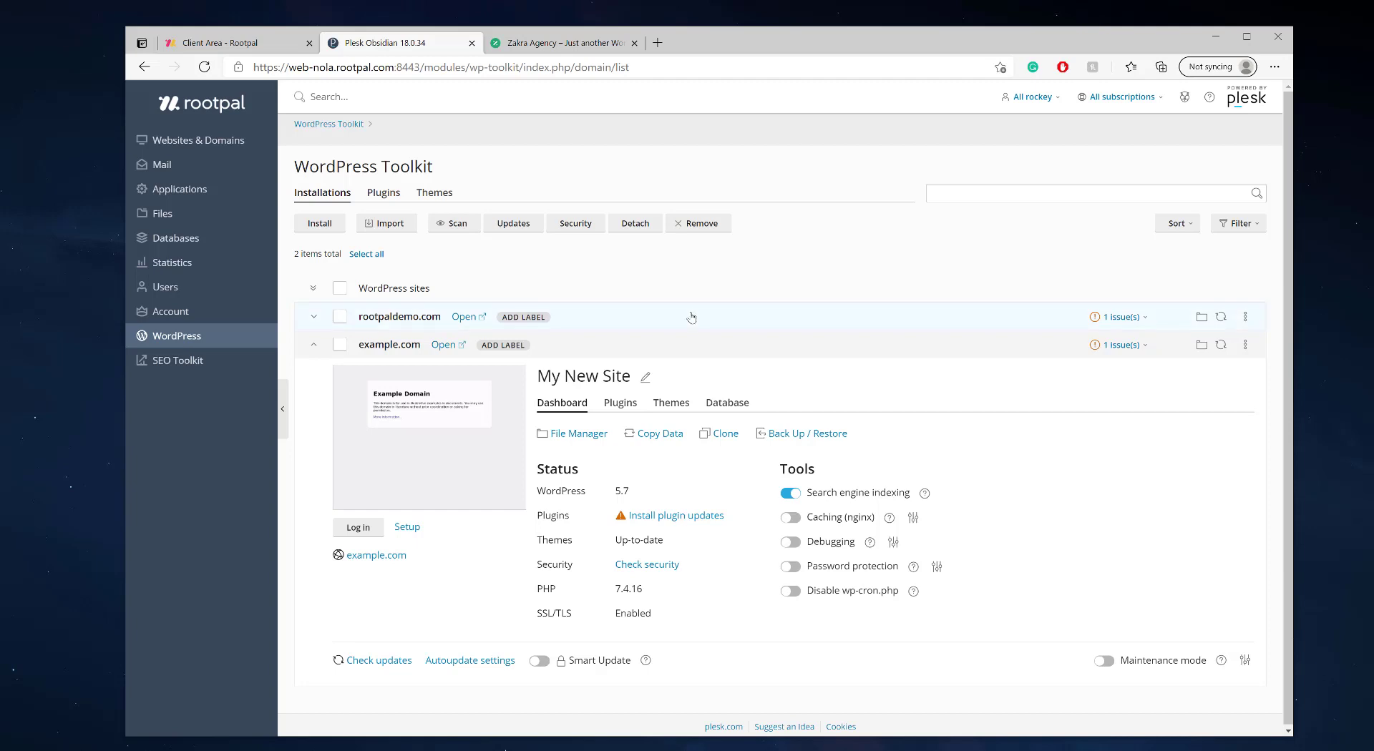
# - Expand rootpaldemo.com's details and view its live homepage before returning to PHP Settings
pyautogui.click(738, 310)
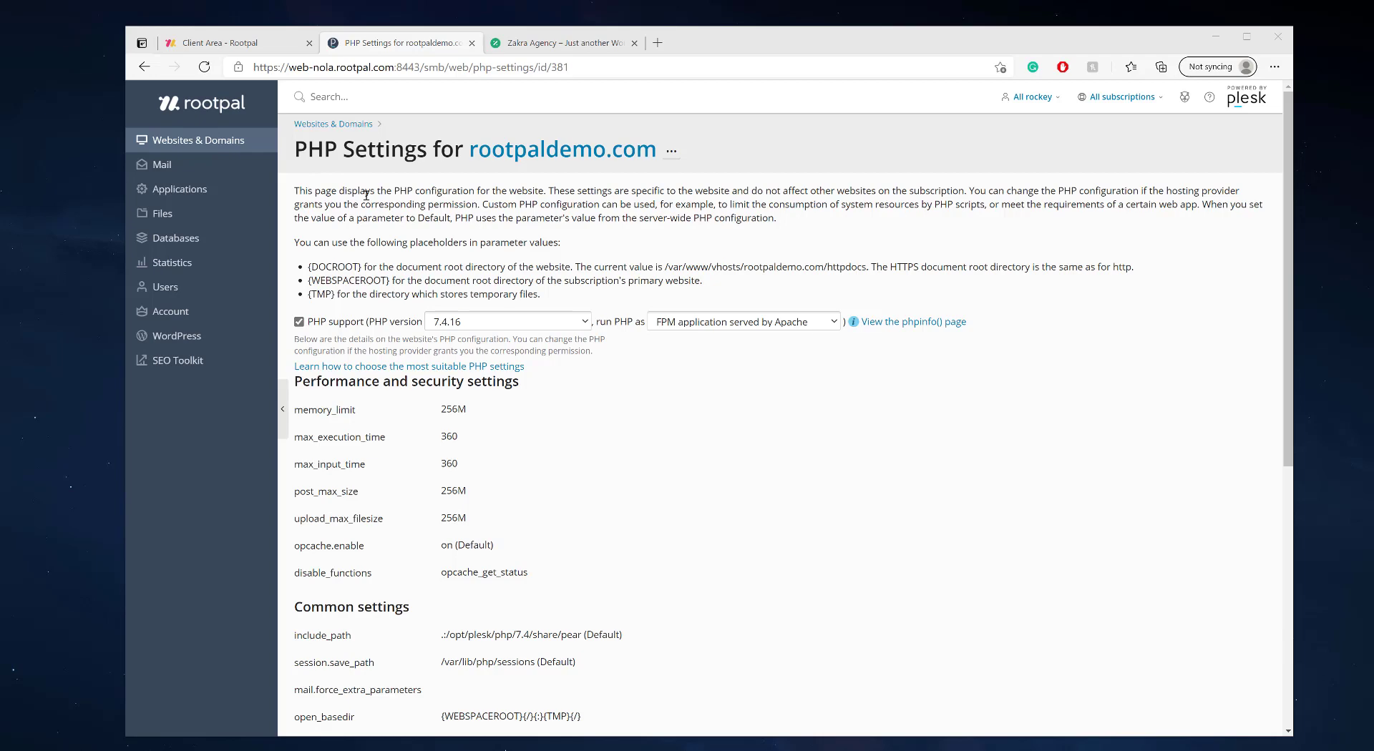
pyautogui.click(544, 42)
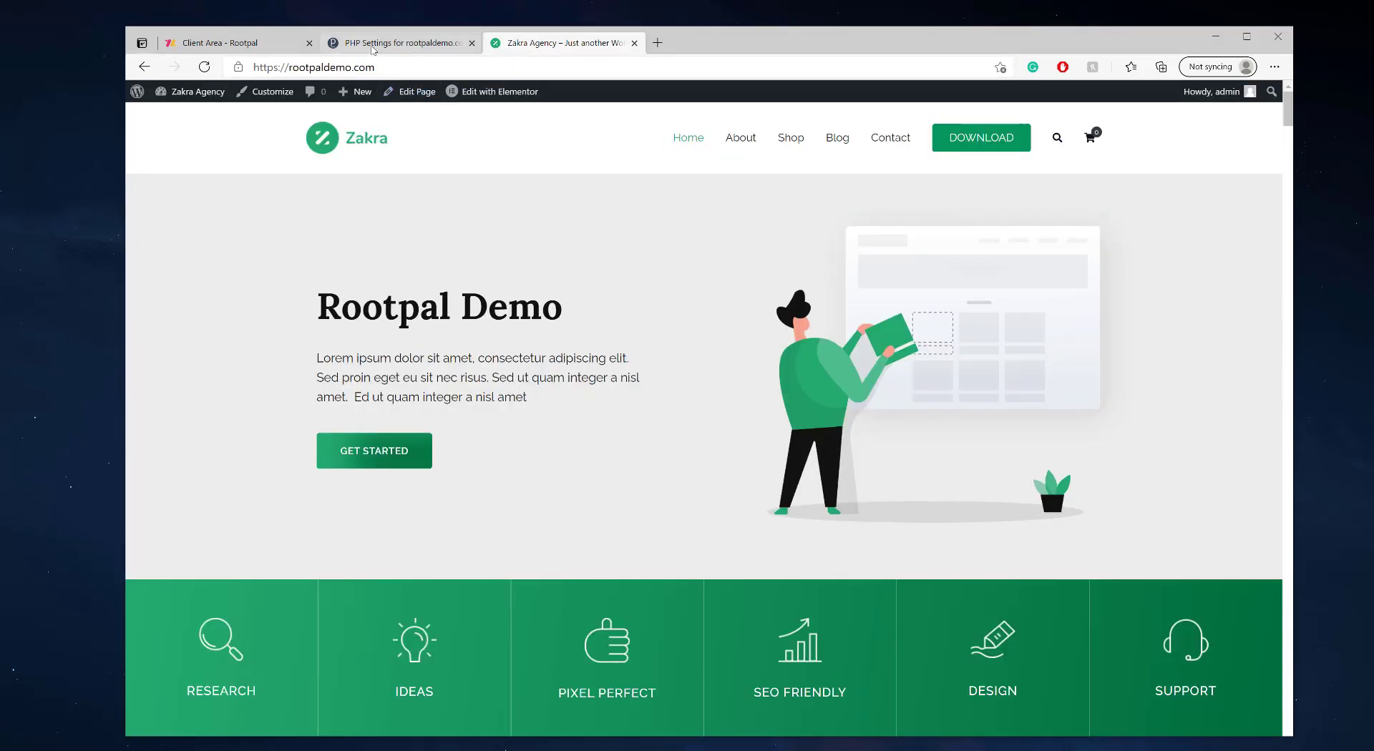
pyautogui.click(372, 44)
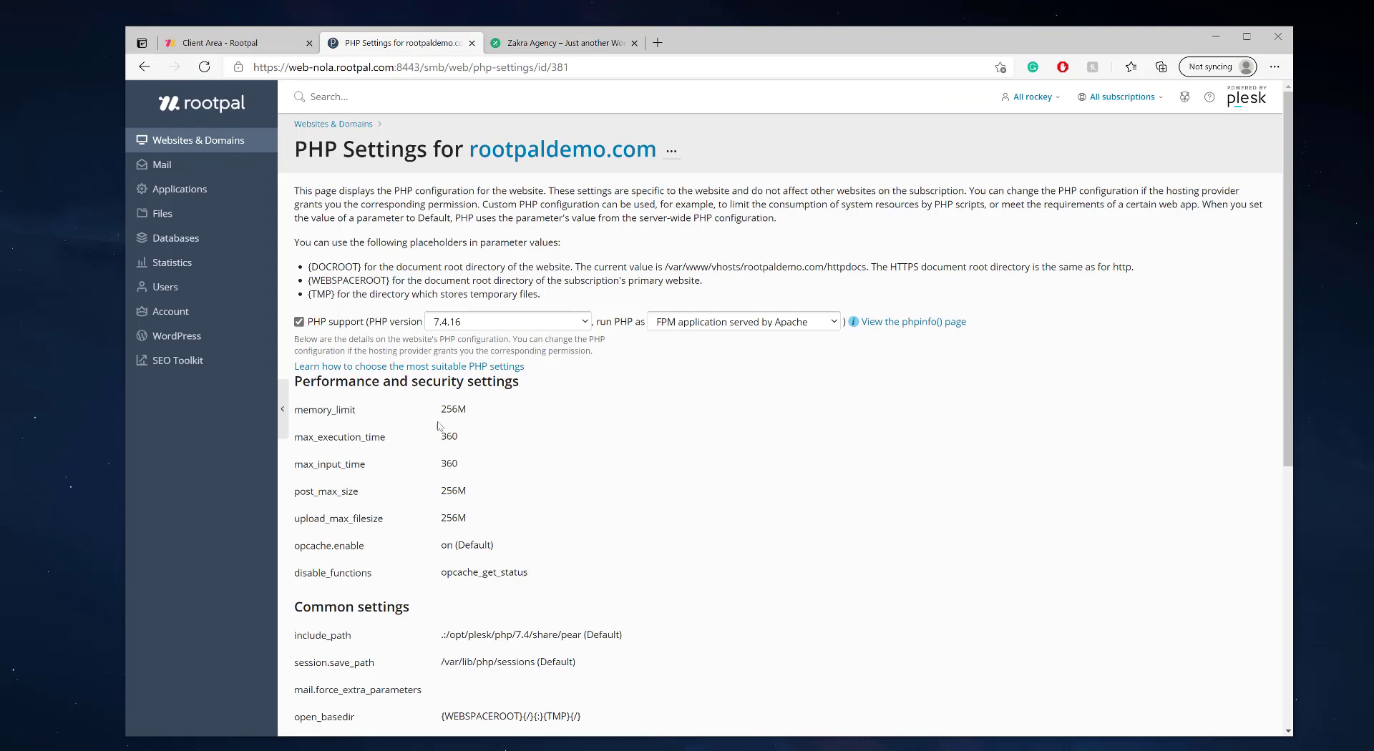
# - Review the PHP limits: memory_limit 256M, execution and input time 360, upload limits 256M
pyautogui.moveTo(438, 410); pyautogui.dragTo(513, 543)
pyautogui.click(518, 531)
pyautogui.moveTo(481, 528); pyautogui.dragTo(424, 409)
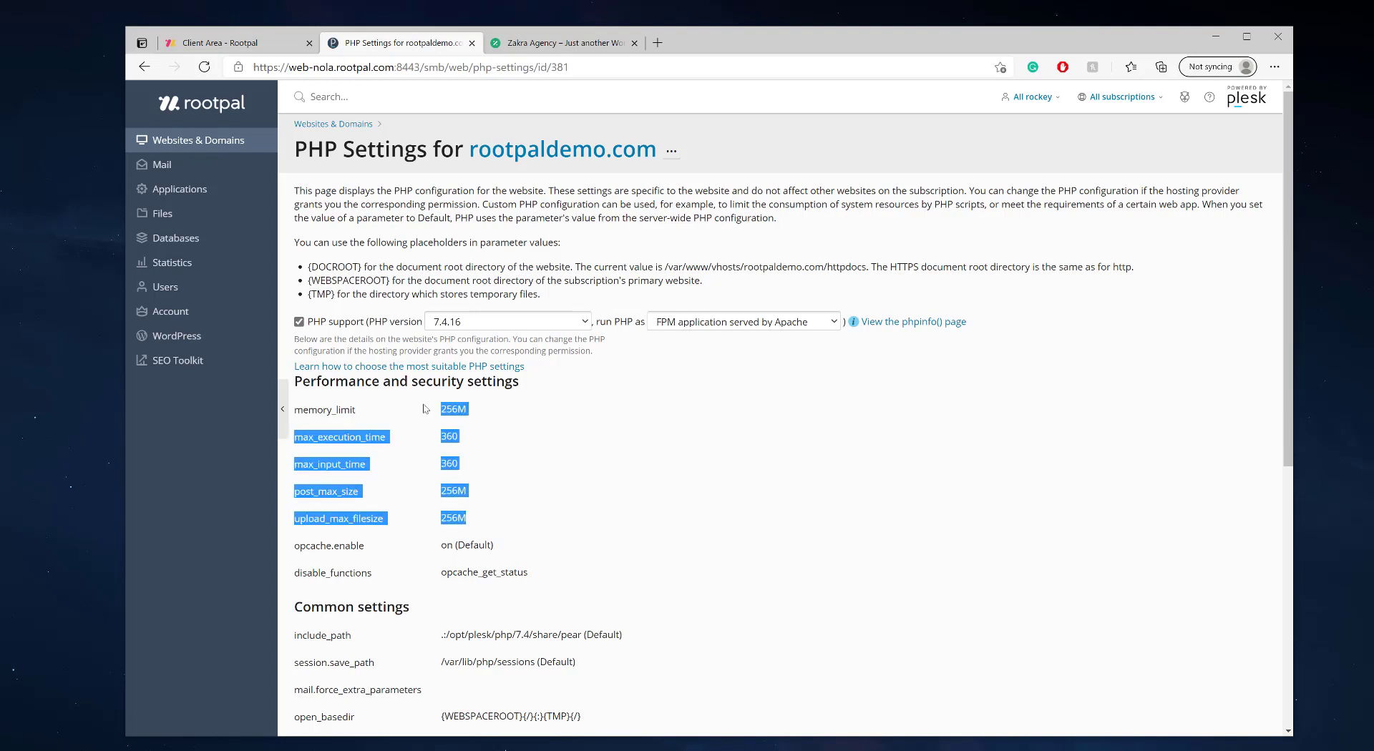
pyautogui.click(424, 409)
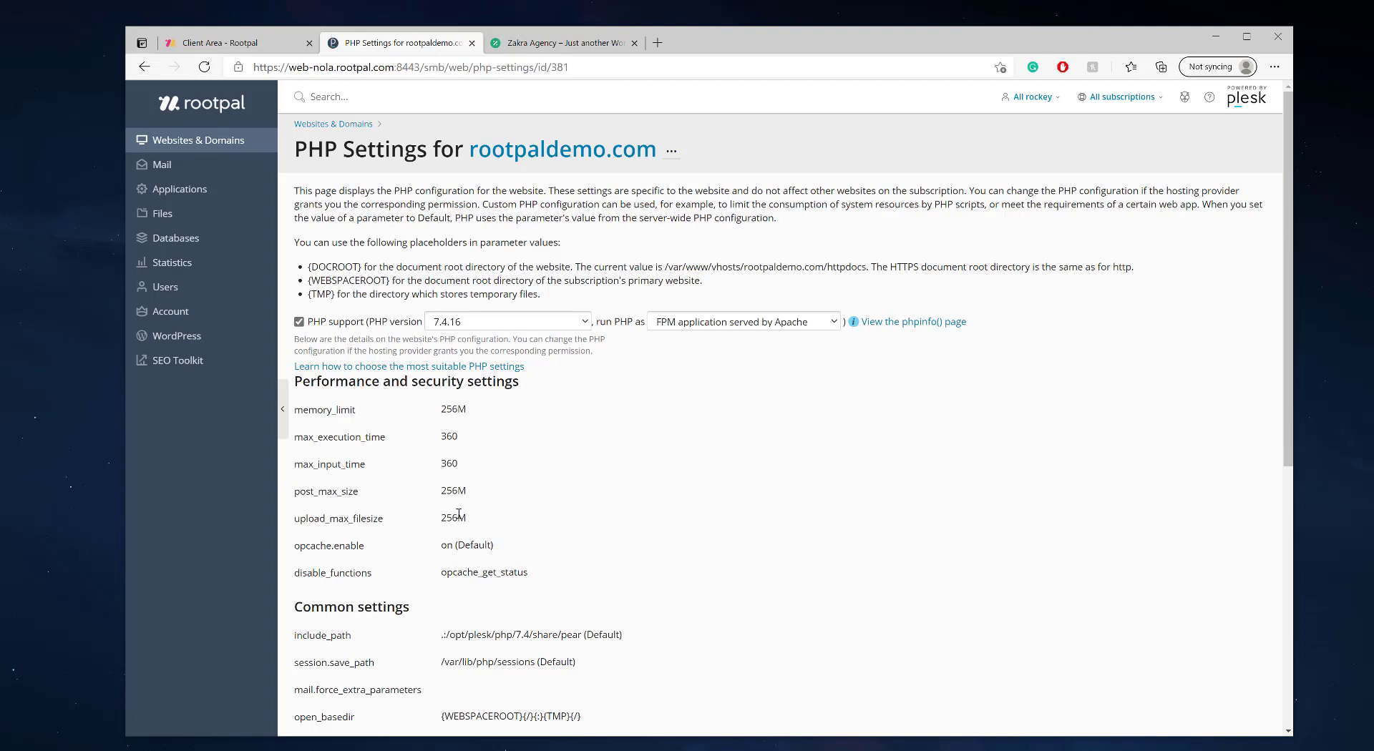
pyautogui.moveTo(476, 523); pyautogui.dragTo(289, 154)
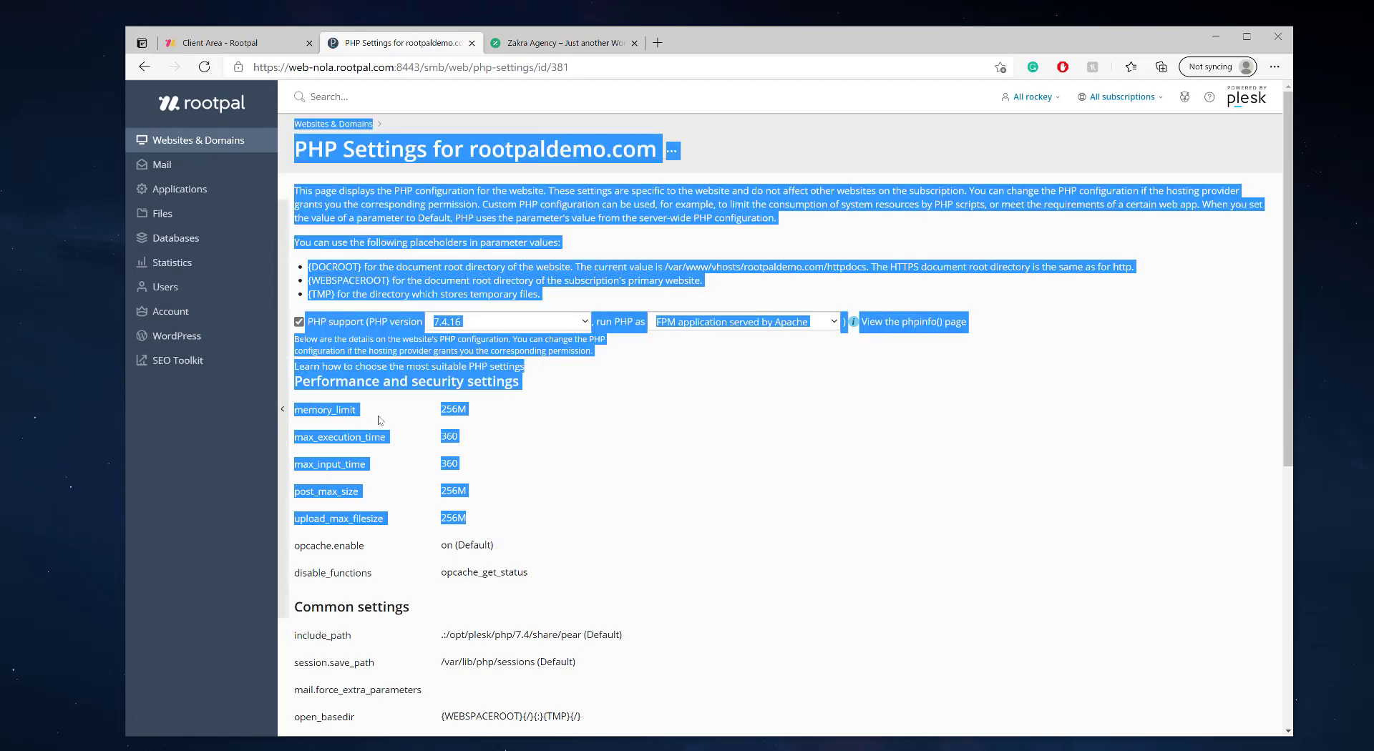
pyautogui.click(504, 460)
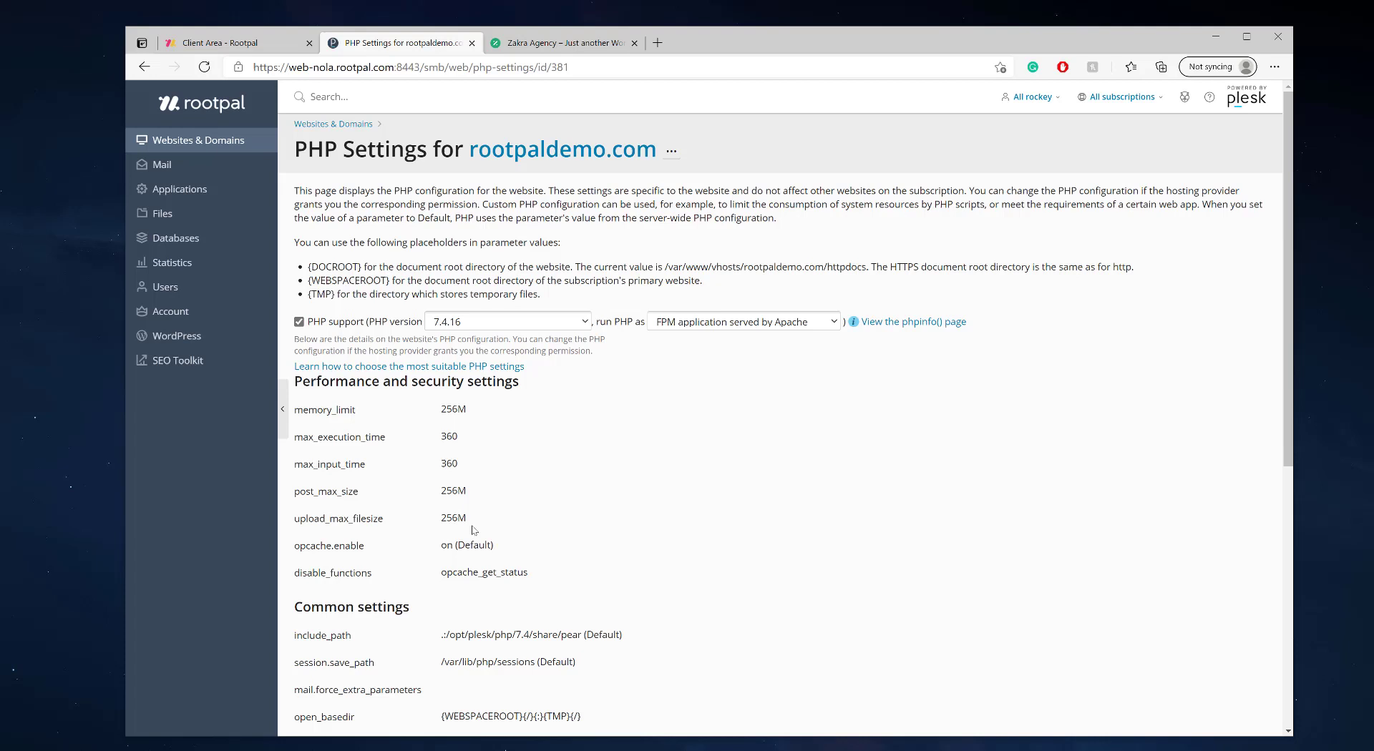
pyautogui.moveTo(525, 556); pyautogui.dragTo(295, 414)
pyautogui.click(296, 414)
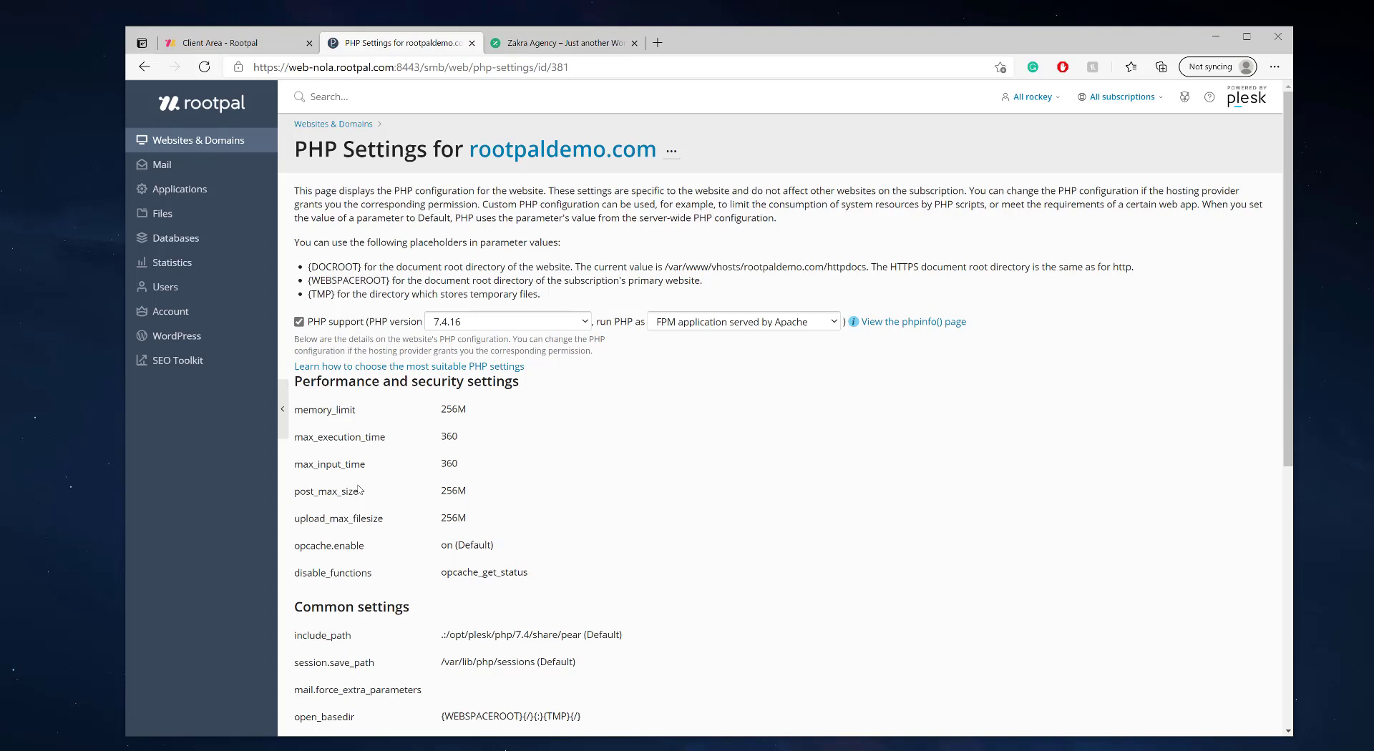